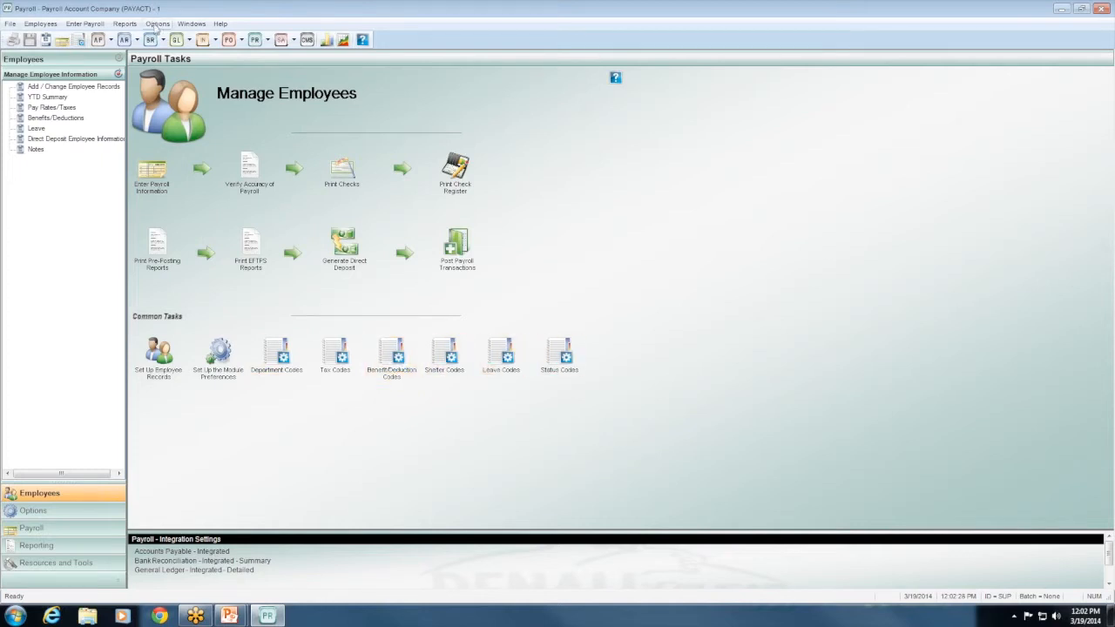
# Step: Open the payroll department codes and load the ADMIN department for editing
pyautogui.click(157, 24)
pyautogui.moveTo(187, 105)
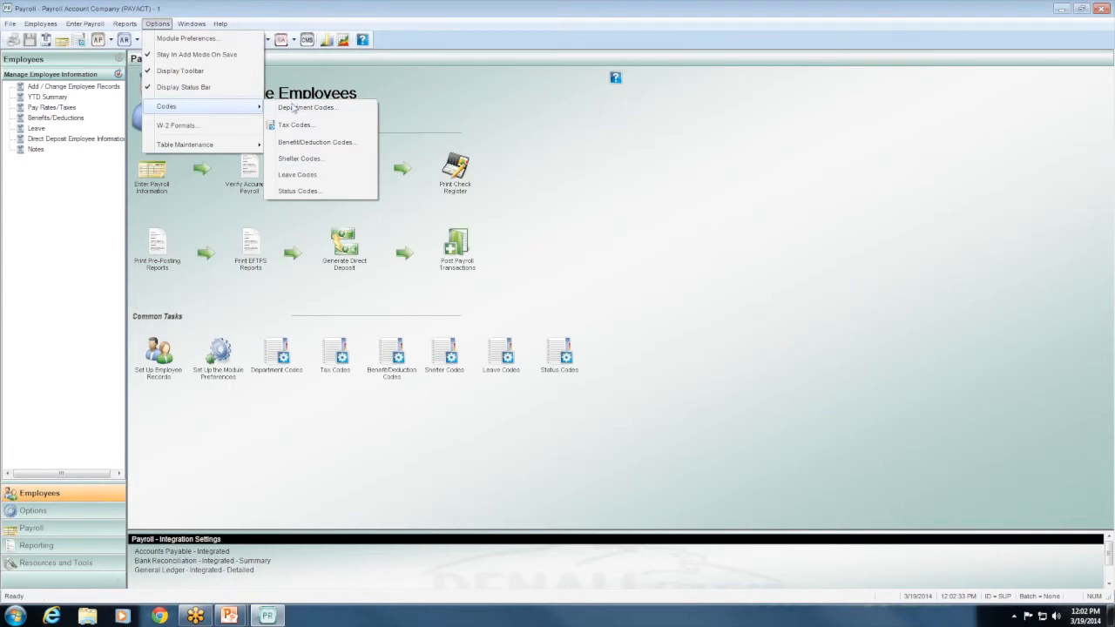
pyautogui.click(294, 108)
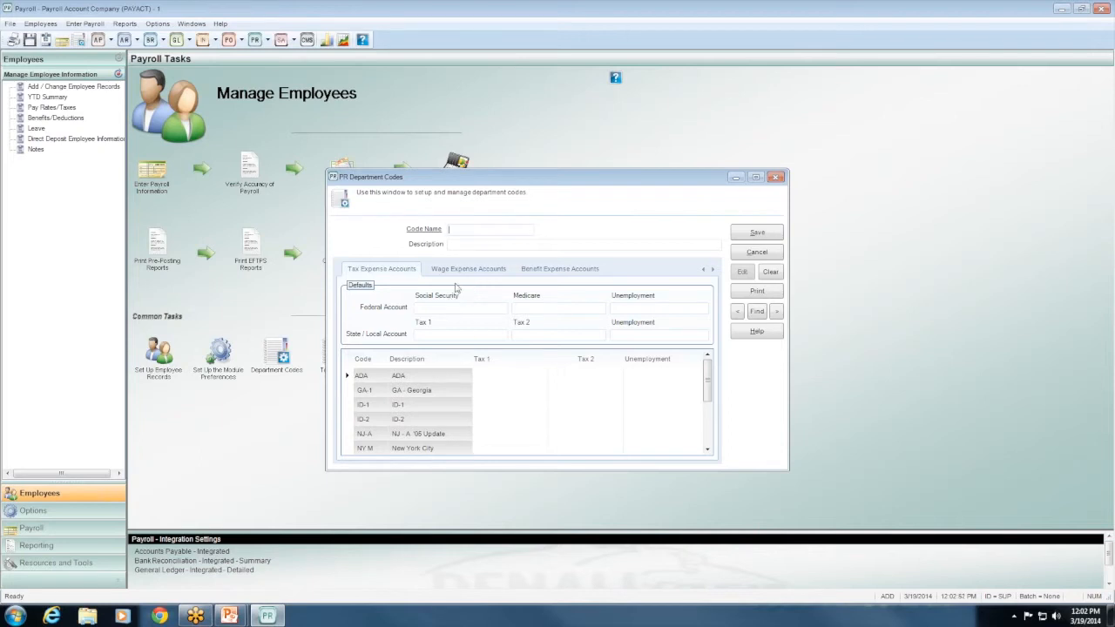
pyautogui.click(773, 311)
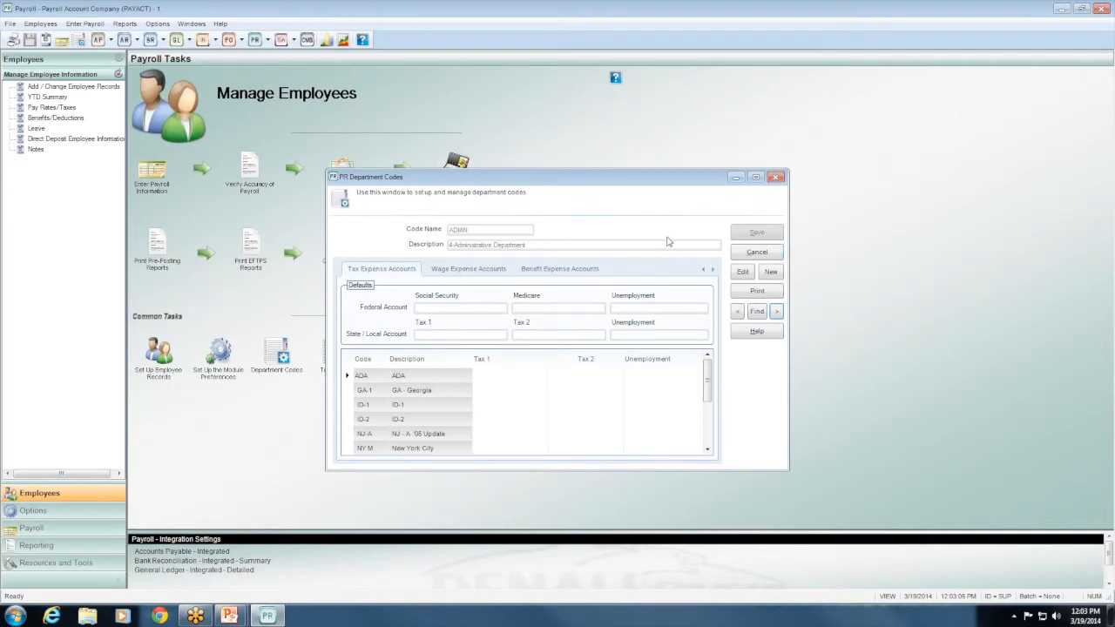
pyautogui.click(739, 280)
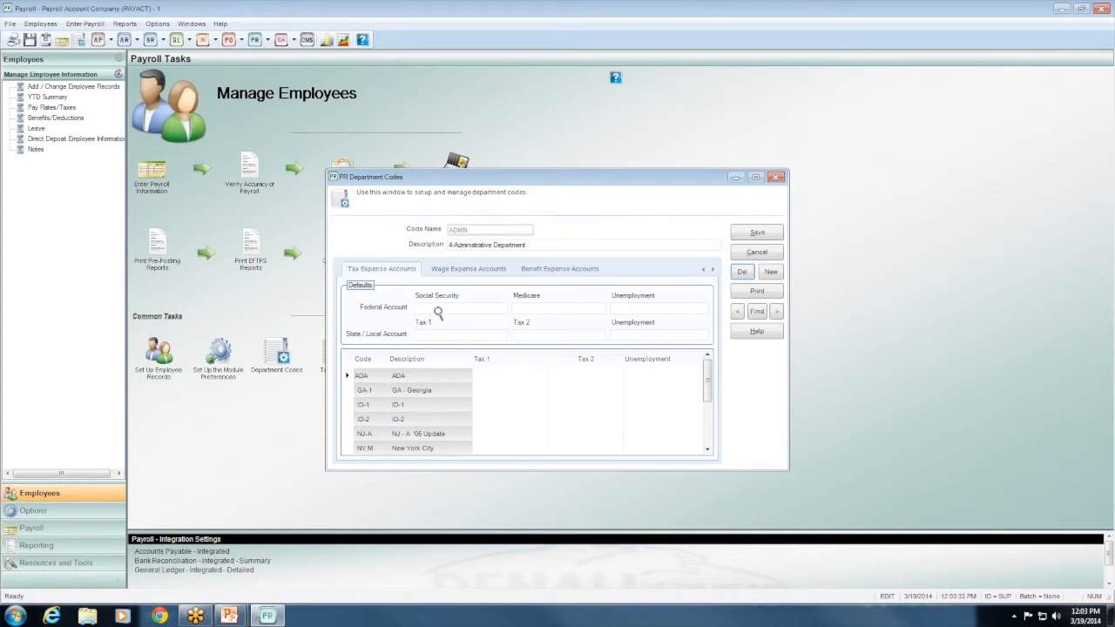
# Step: Go through the ADMIN department's default federal and state/local tax expense account fields
pyautogui.click(515, 312)
pyautogui.click(429, 310)
pyautogui.click(533, 311)
pyautogui.click(624, 311)
pyautogui.click(459, 336)
pyautogui.click(548, 339)
pyautogui.click(640, 339)
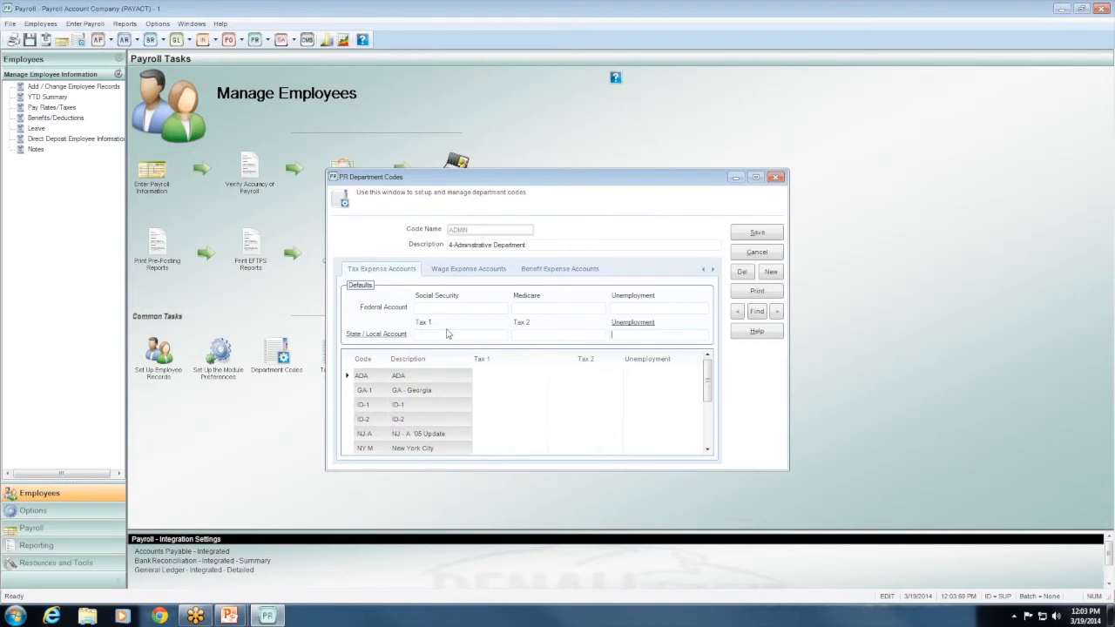
# Step: Examine the Tax 1, Tax 2 and Unemployment account fields for the GA-1 Georgia tax code
pyautogui.click(499, 391)
pyautogui.click(601, 394)
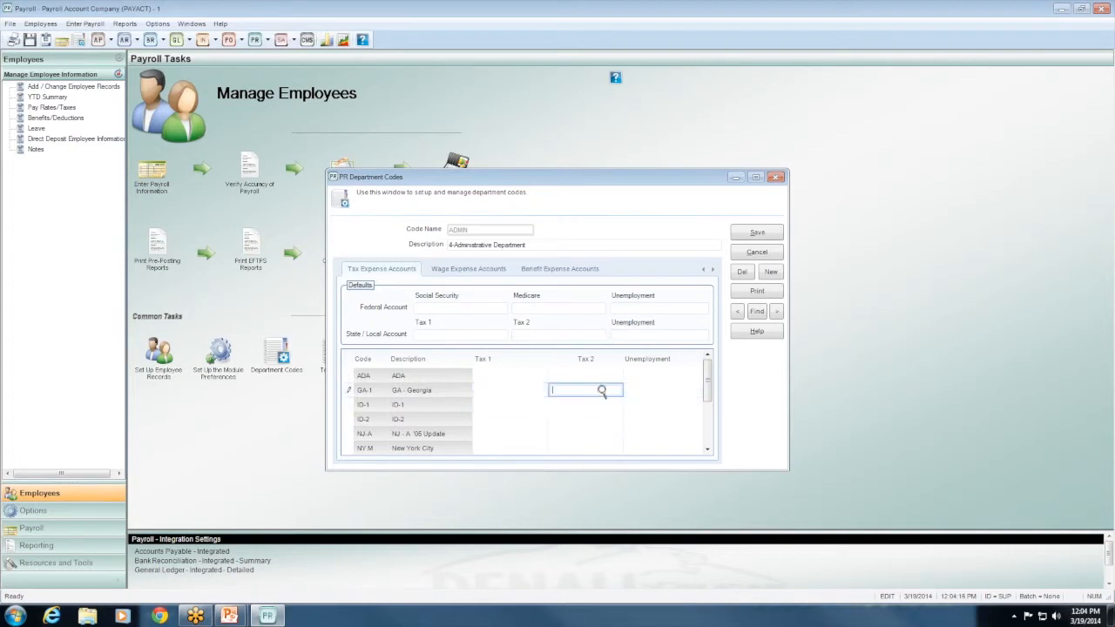
pyautogui.click(650, 393)
pyautogui.moveTo(709, 392)
pyautogui.mouseDown()
pyautogui.moveTo(706, 433)
pyautogui.moveTo(704, 373)
pyautogui.mouseUp()
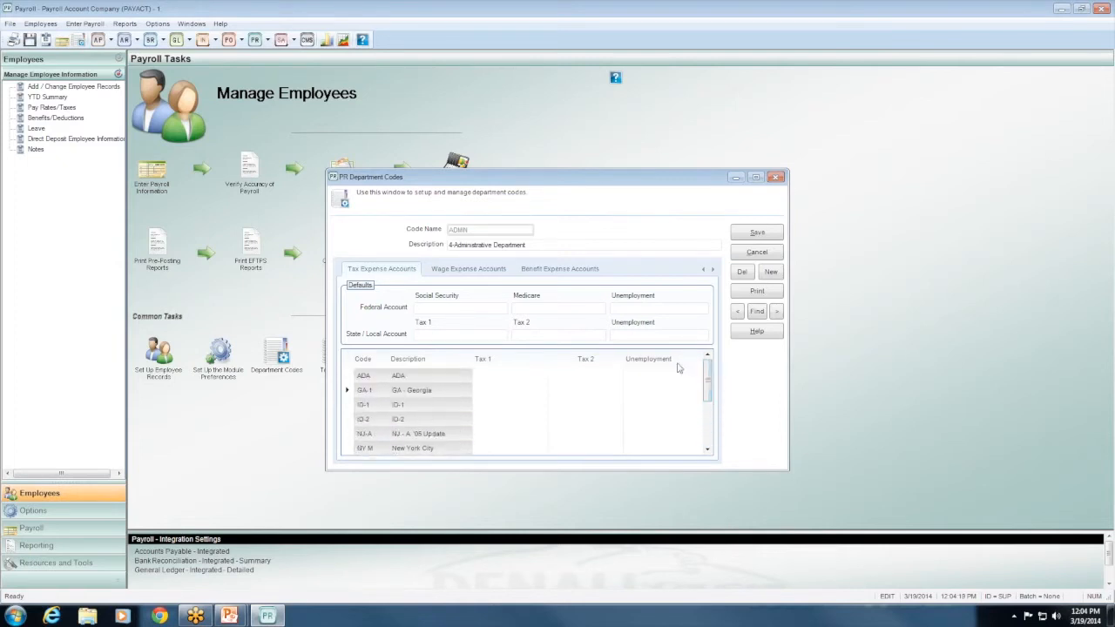
# Step: Review the ADMIN department's wage expense accounts for each wage type, from Regular through Other
pyautogui.click(490, 269)
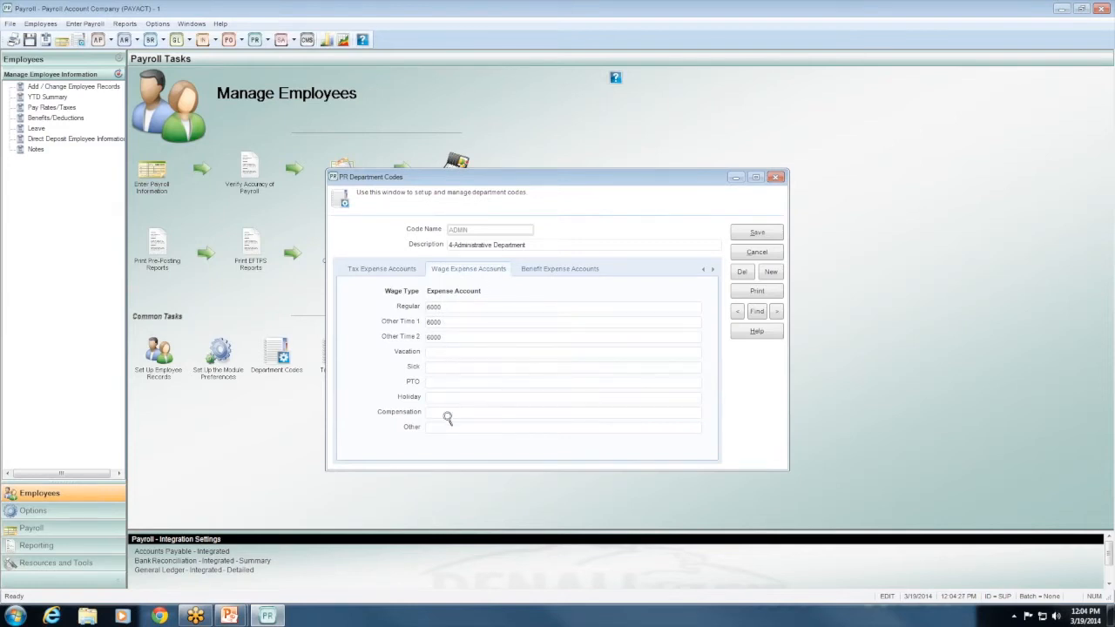
pyautogui.click(436, 323)
pyautogui.click(446, 339)
pyautogui.click(446, 352)
pyautogui.click(446, 369)
pyautogui.click(439, 383)
pyautogui.click(436, 398)
pyautogui.click(437, 413)
pyautogui.click(436, 428)
# Step: Show the ADMIN department's benefit expense accounts and examine the default expense account
pyautogui.click(557, 269)
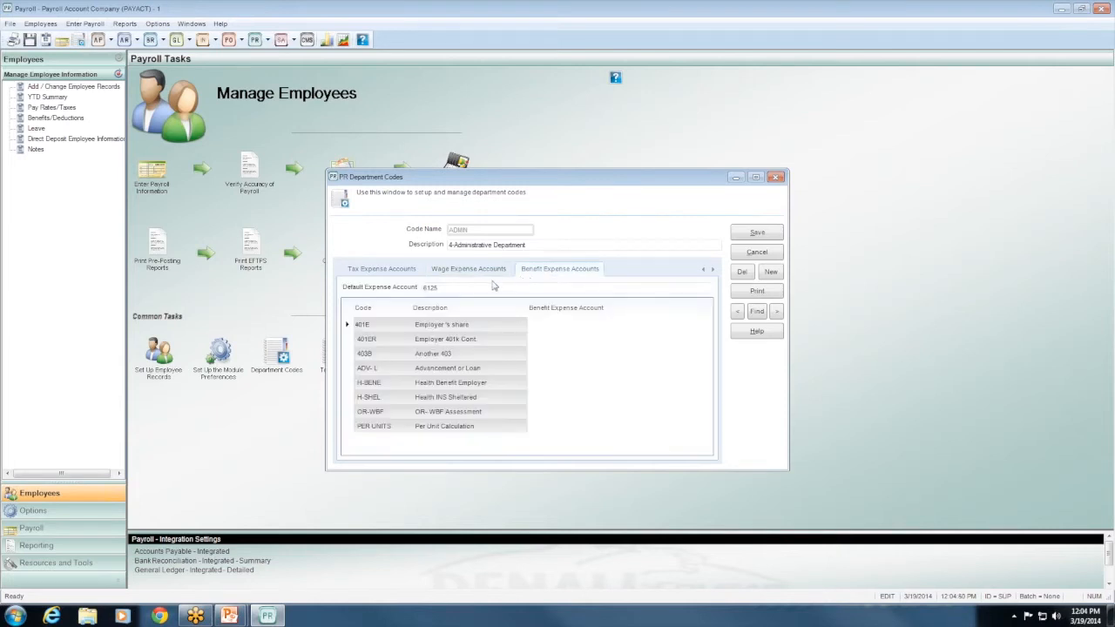
pyautogui.click(464, 288)
pyautogui.moveTo(460, 288); pyautogui.dragTo(406, 288)
# Step: Go through the individual benefit expense account fields for the listed benefit codes and return to the default expense account
pyautogui.click(531, 326)
pyautogui.click(549, 344)
pyautogui.click(550, 358)
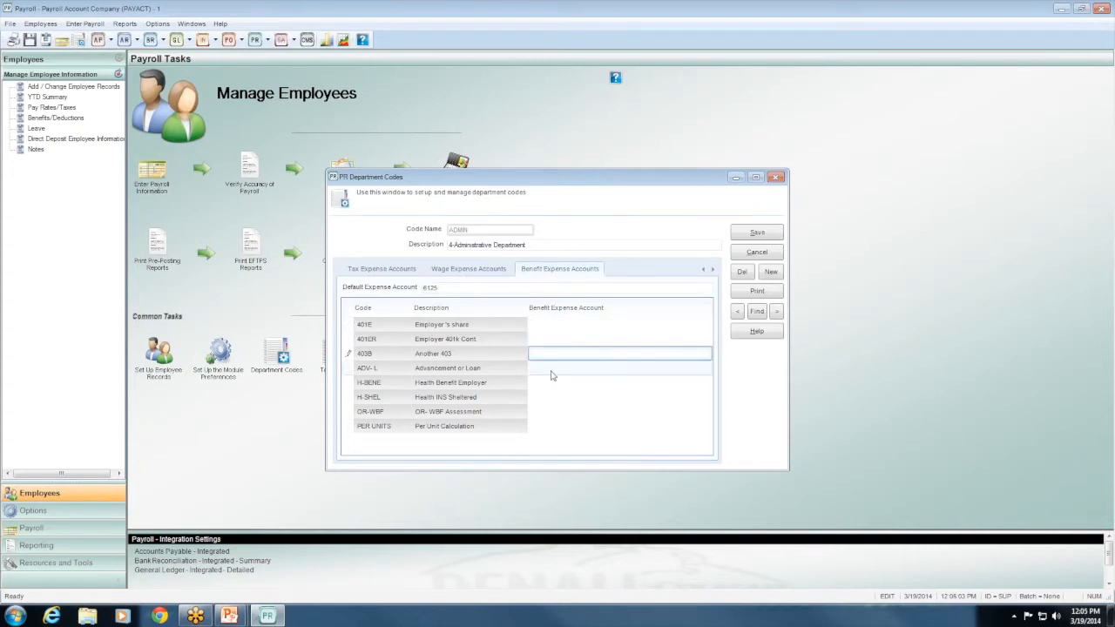
pyautogui.click(546, 370)
pyautogui.click(548, 383)
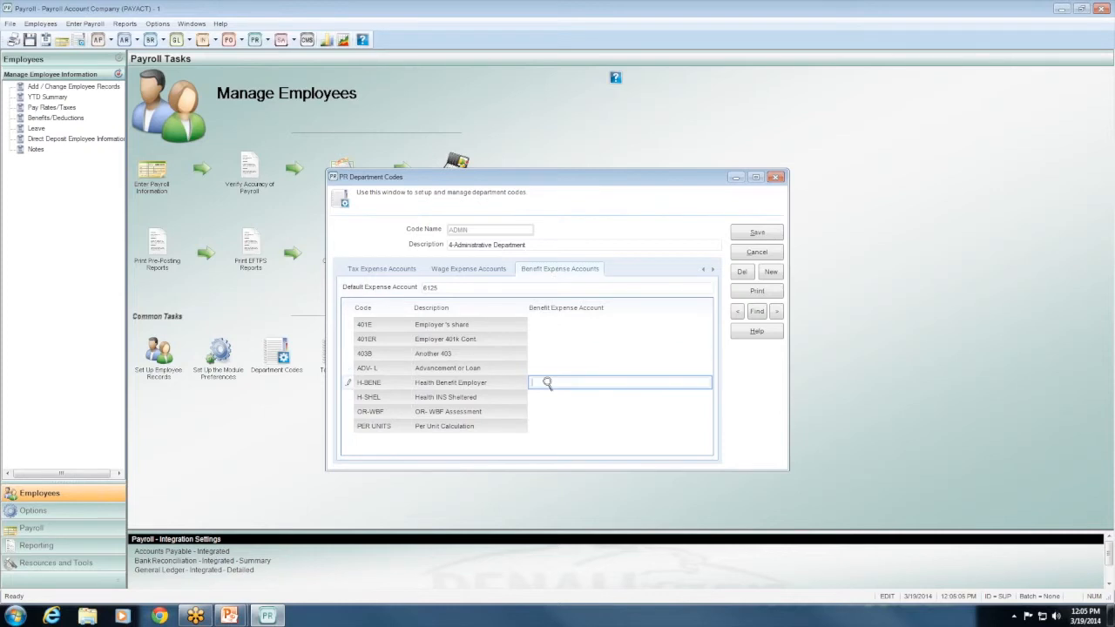
pyautogui.click(545, 396)
pyautogui.click(546, 411)
pyautogui.click(544, 426)
pyautogui.click(548, 325)
pyautogui.click(552, 339)
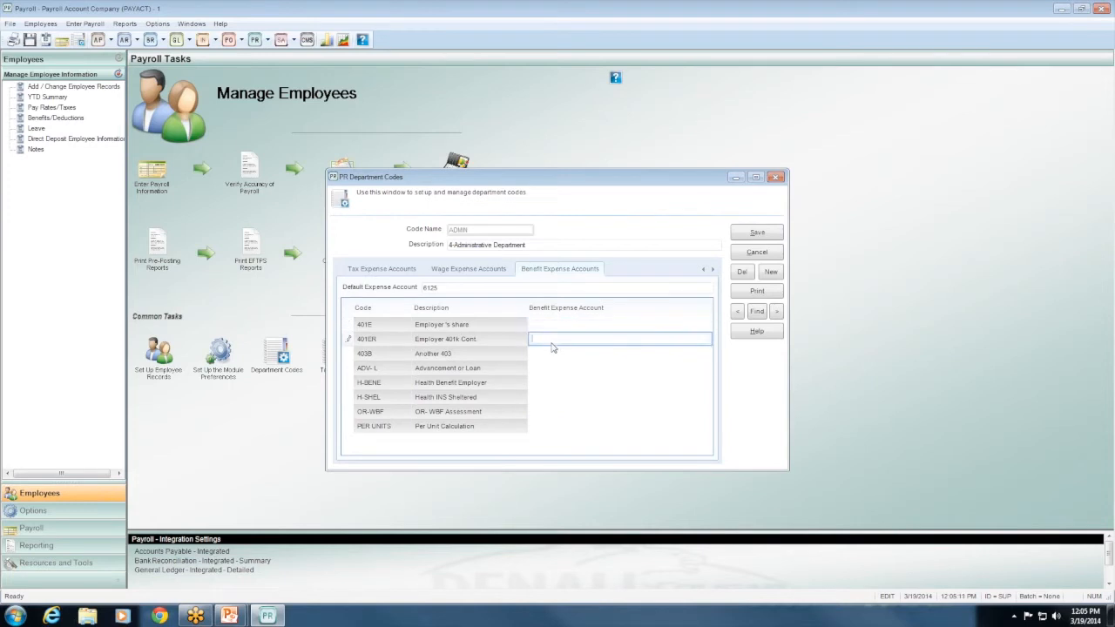
pyautogui.click(549, 354)
pyautogui.click(548, 368)
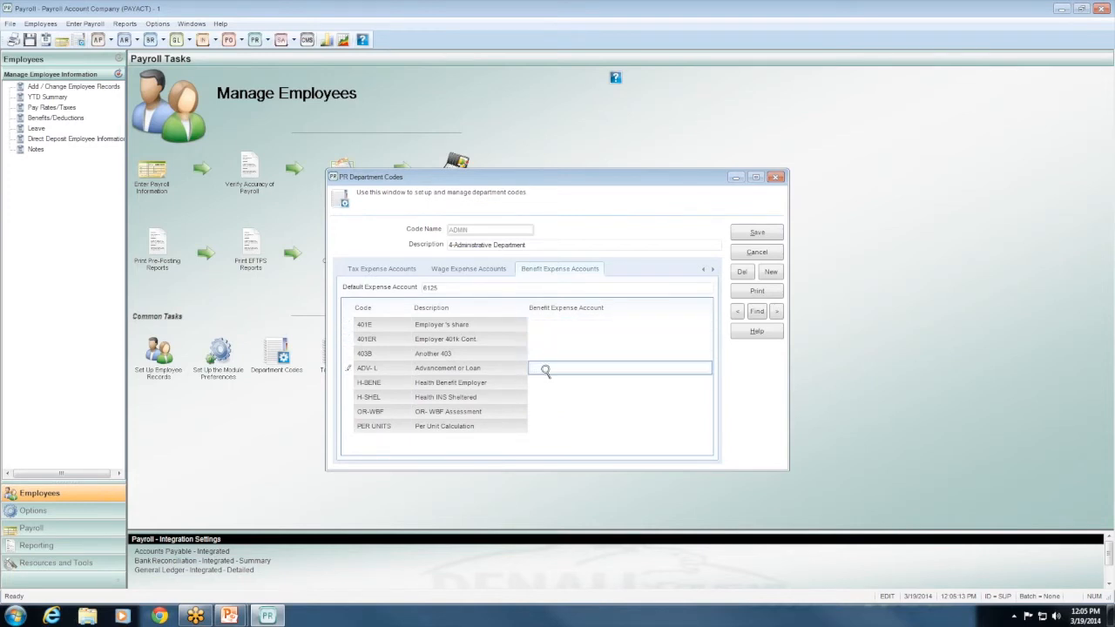
pyautogui.click(550, 383)
pyautogui.click(550, 397)
pyautogui.click(551, 410)
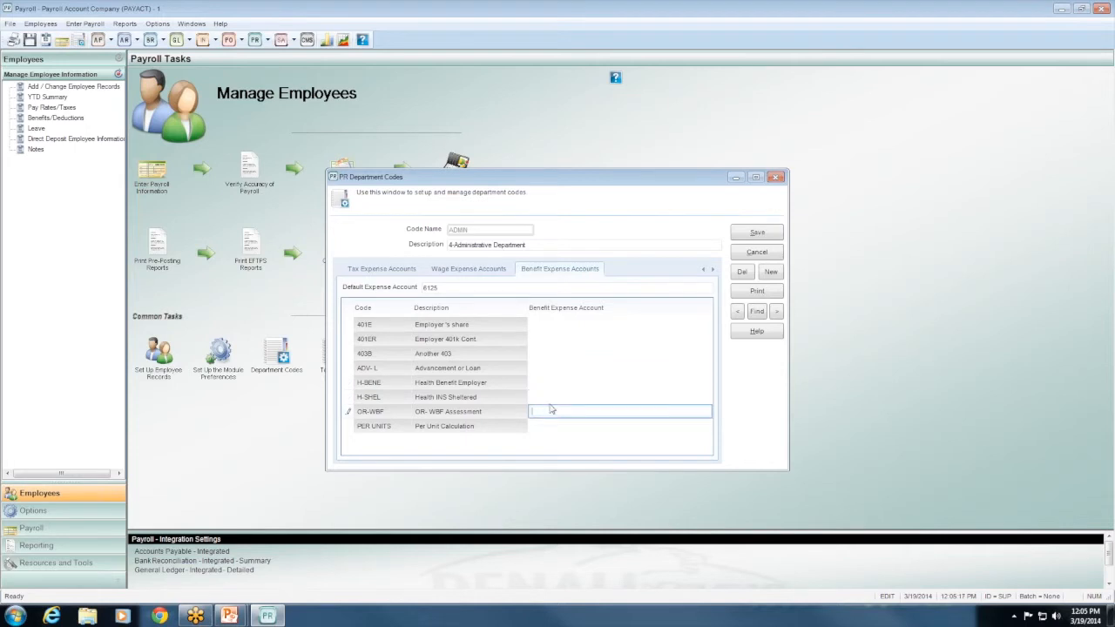
pyautogui.click(550, 325)
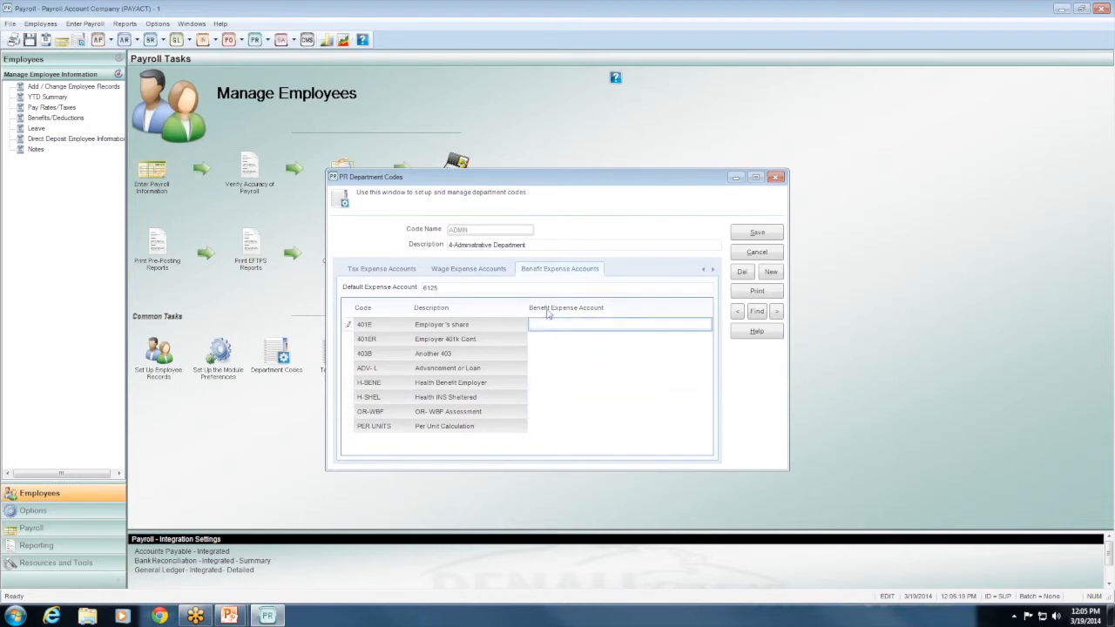
pyautogui.click(517, 288)
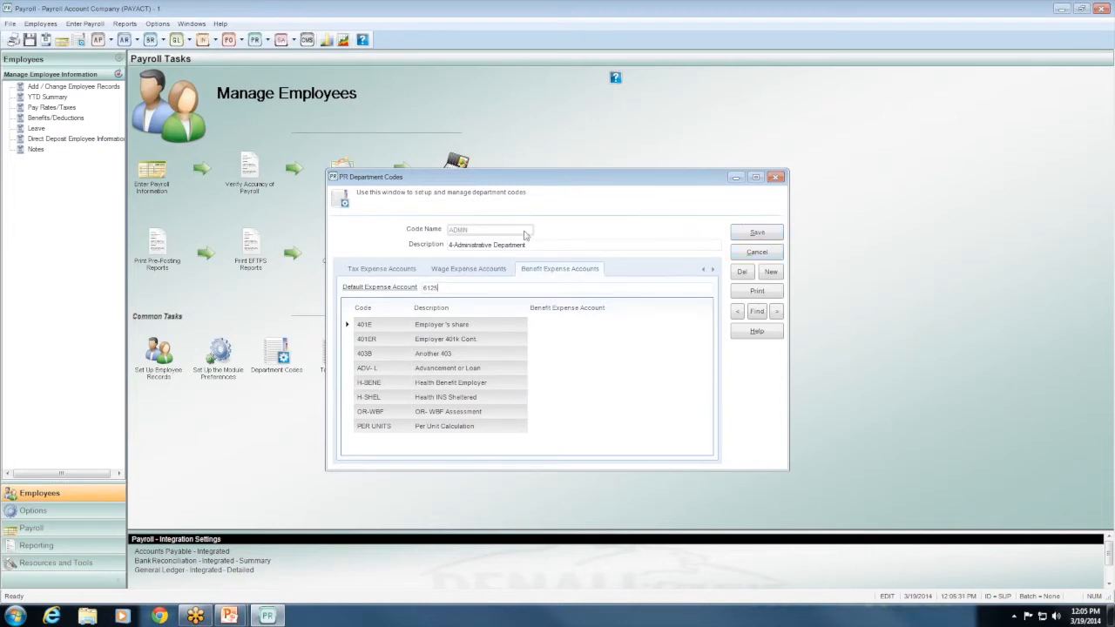
# Step: Revisit the tax, wage and benefit expense account sections of the ADMIN department
pyautogui.click(389, 274)
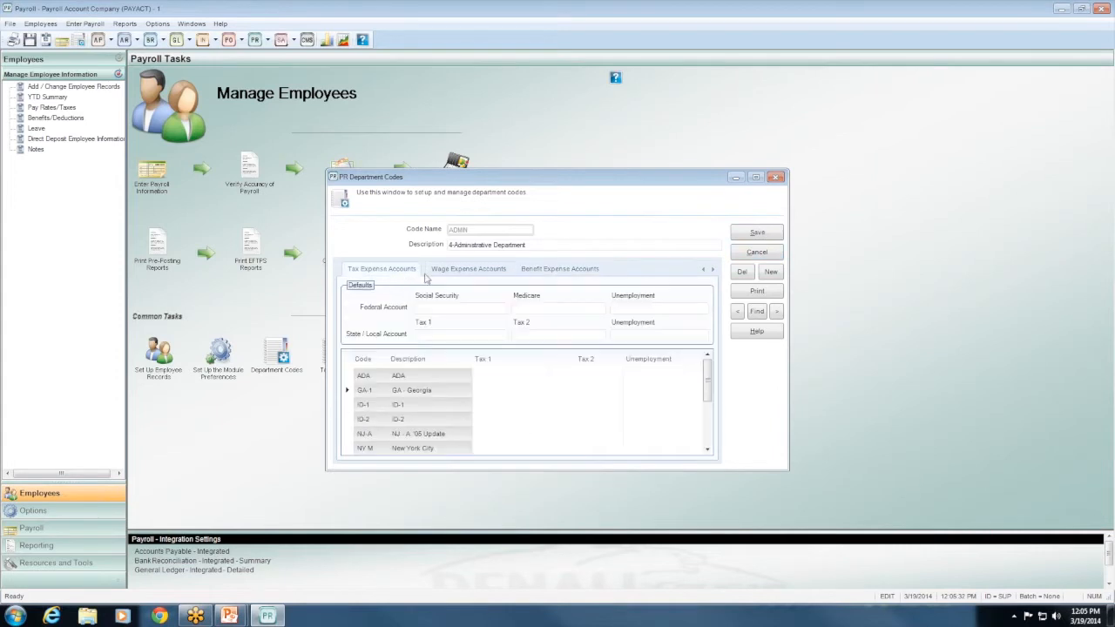
pyautogui.click(473, 273)
pyautogui.click(536, 275)
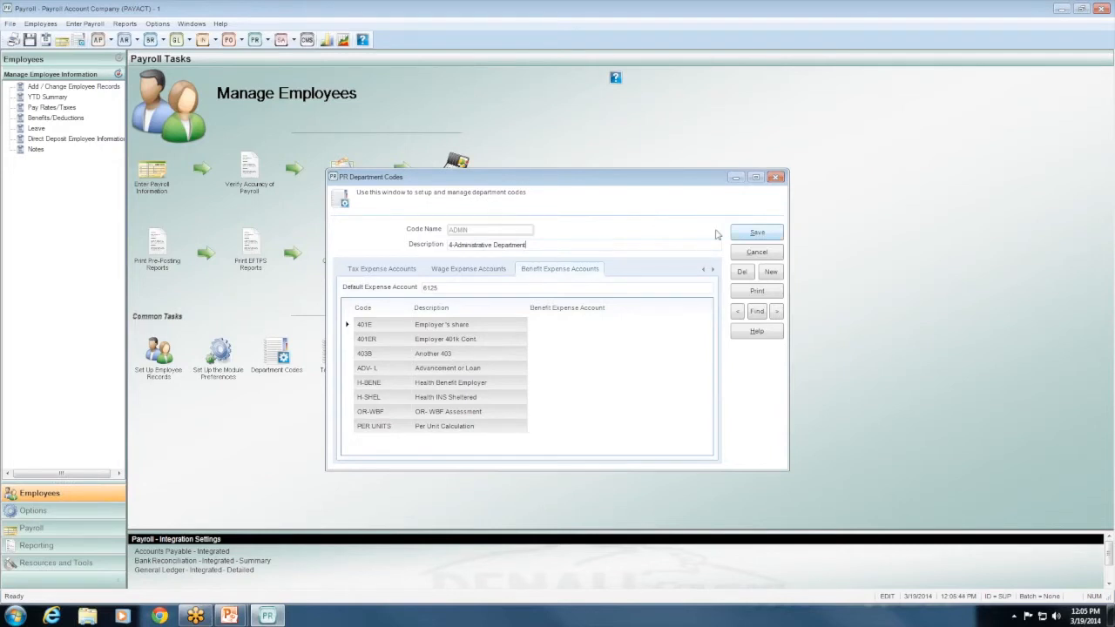
# Step: Load the SALES department code from the lookup and review its wage expense accounts
pyautogui.click(554, 245)
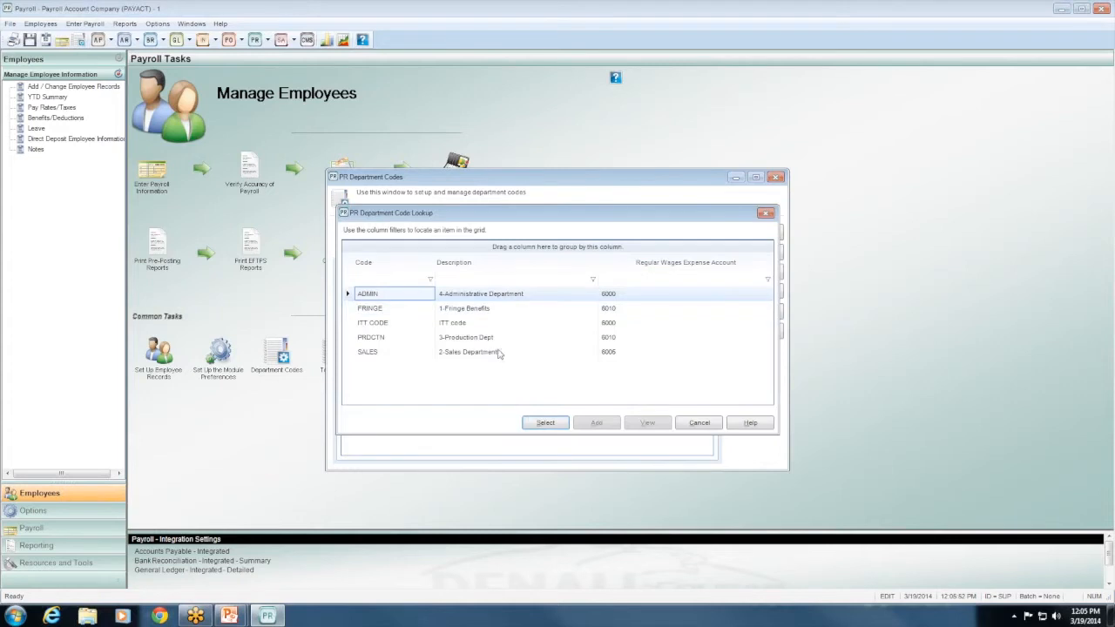
pyautogui.click(497, 357)
pyautogui.click(544, 424)
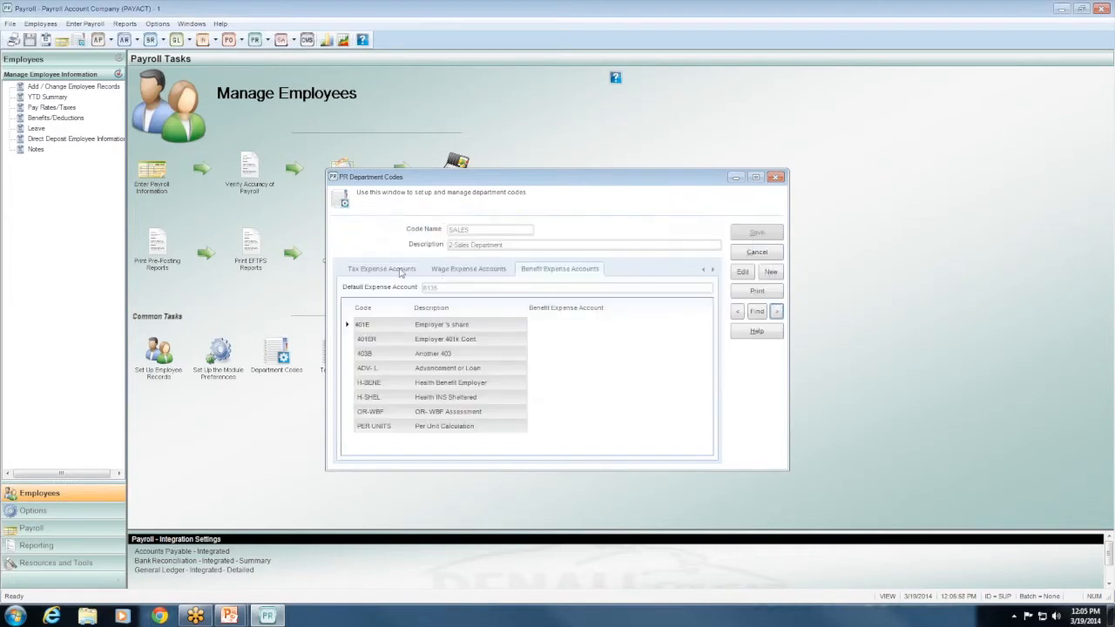
pyautogui.click(461, 270)
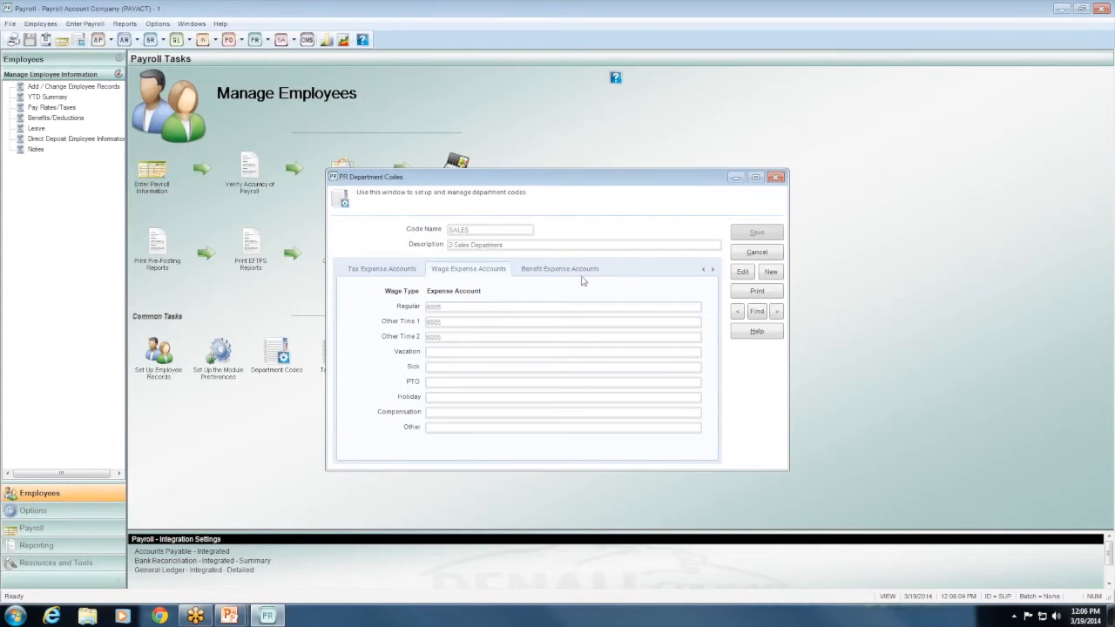
pyautogui.click(771, 260)
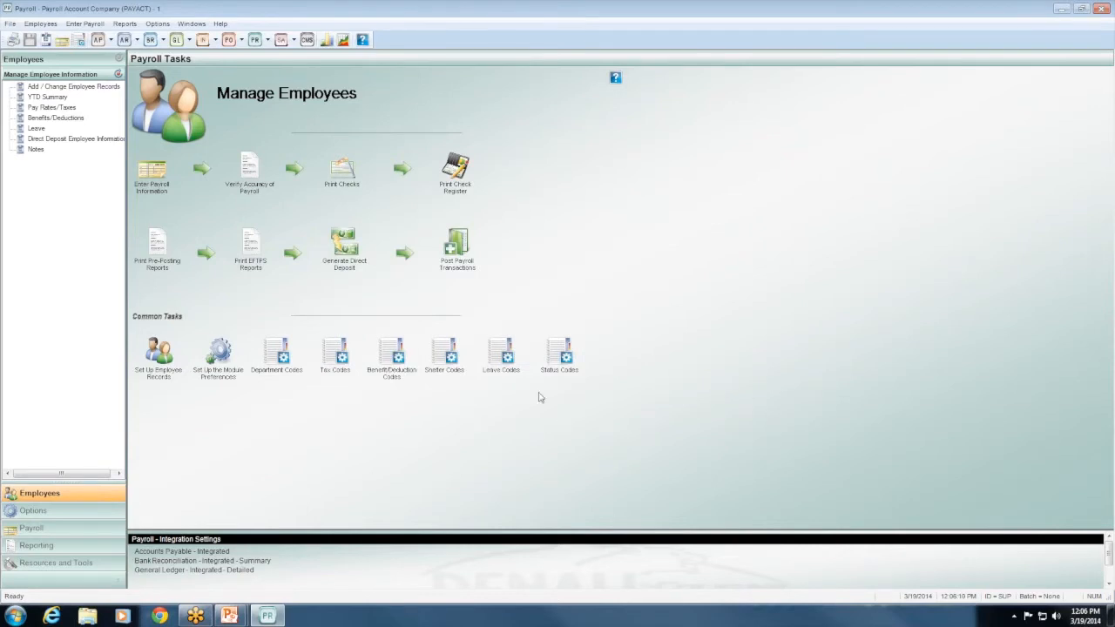
# Step: Open the payroll tax codes and load the FED federal tax code from the lookup
pyautogui.click(332, 359)
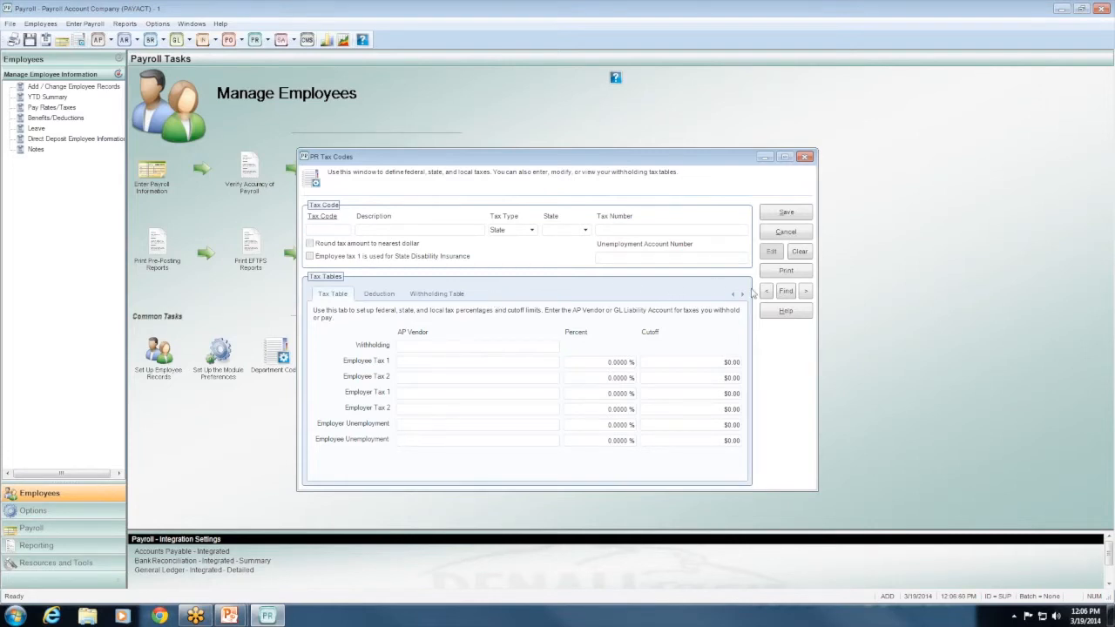
pyautogui.click(786, 291)
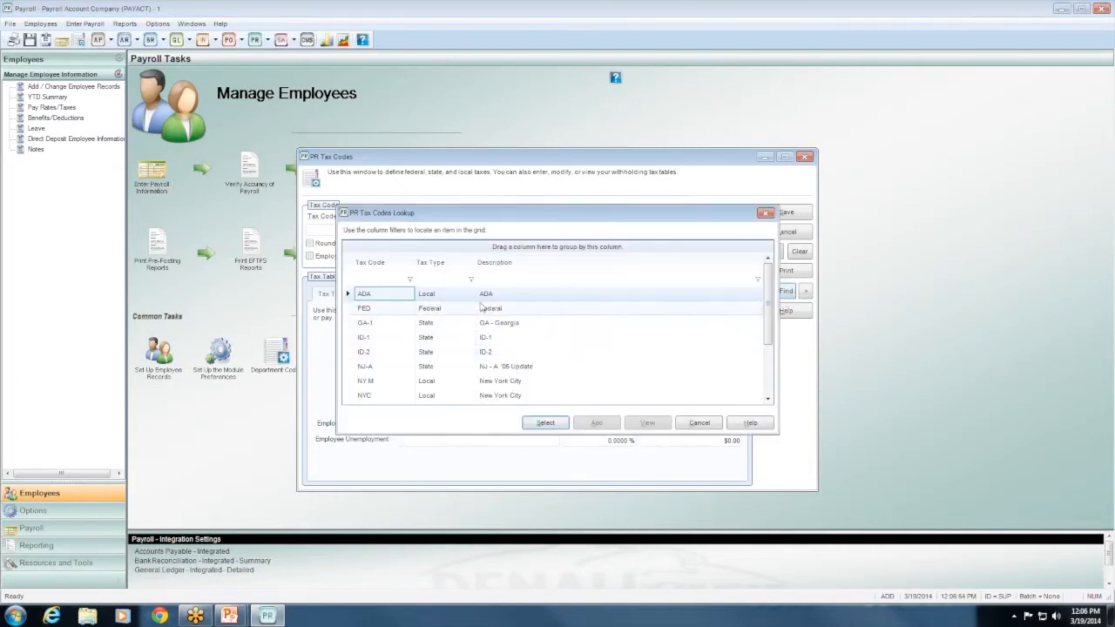
pyautogui.click(377, 311)
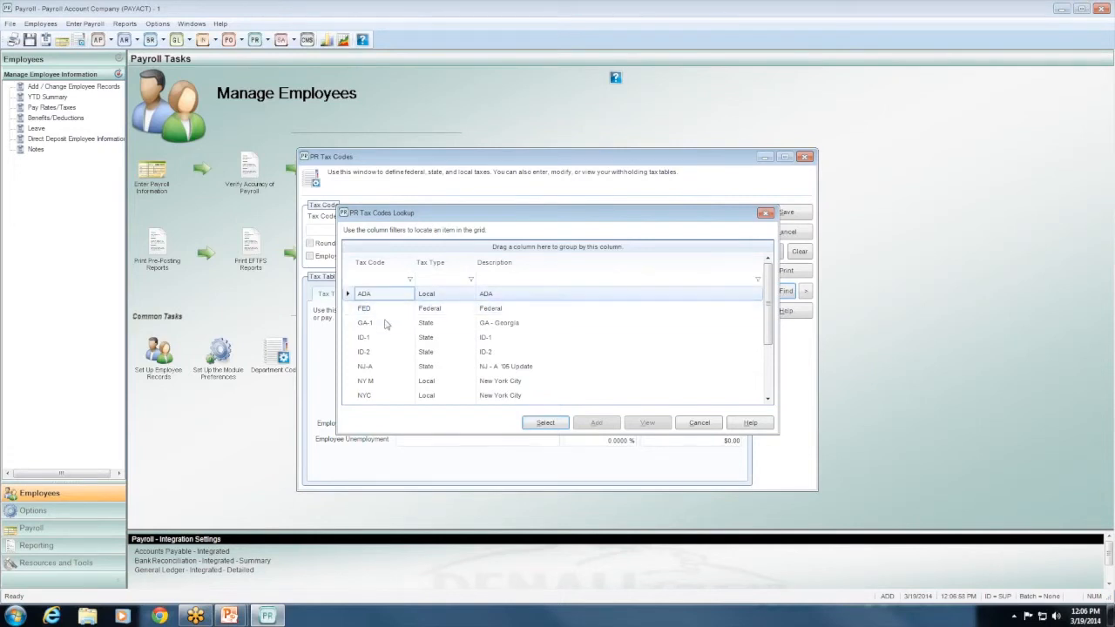
pyautogui.click(386, 326)
pyautogui.click(386, 353)
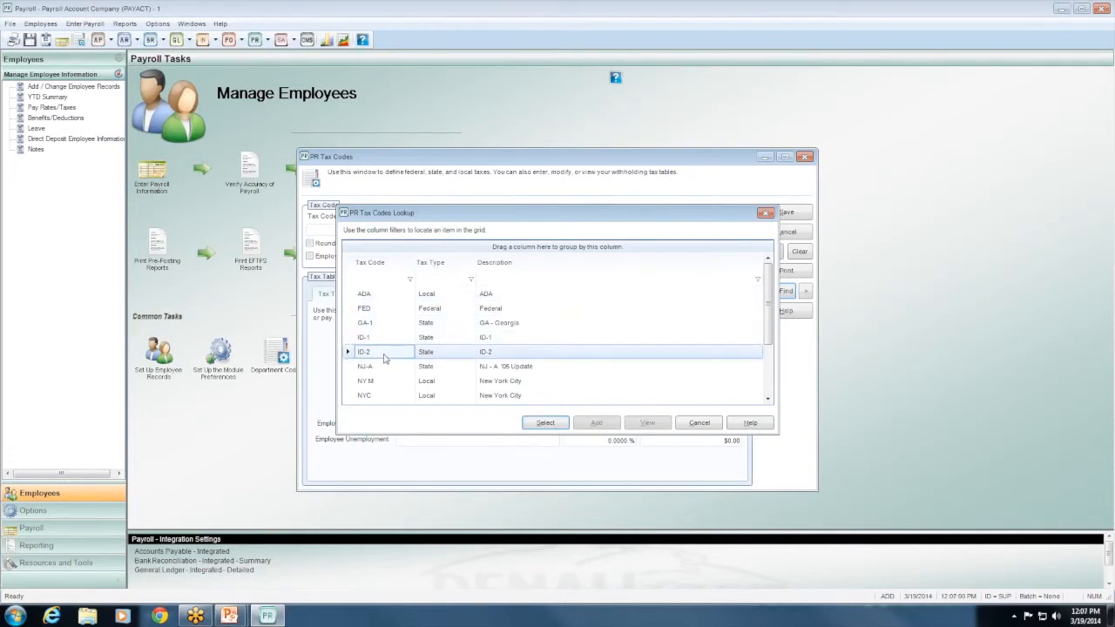
pyautogui.click(384, 369)
pyautogui.click(384, 383)
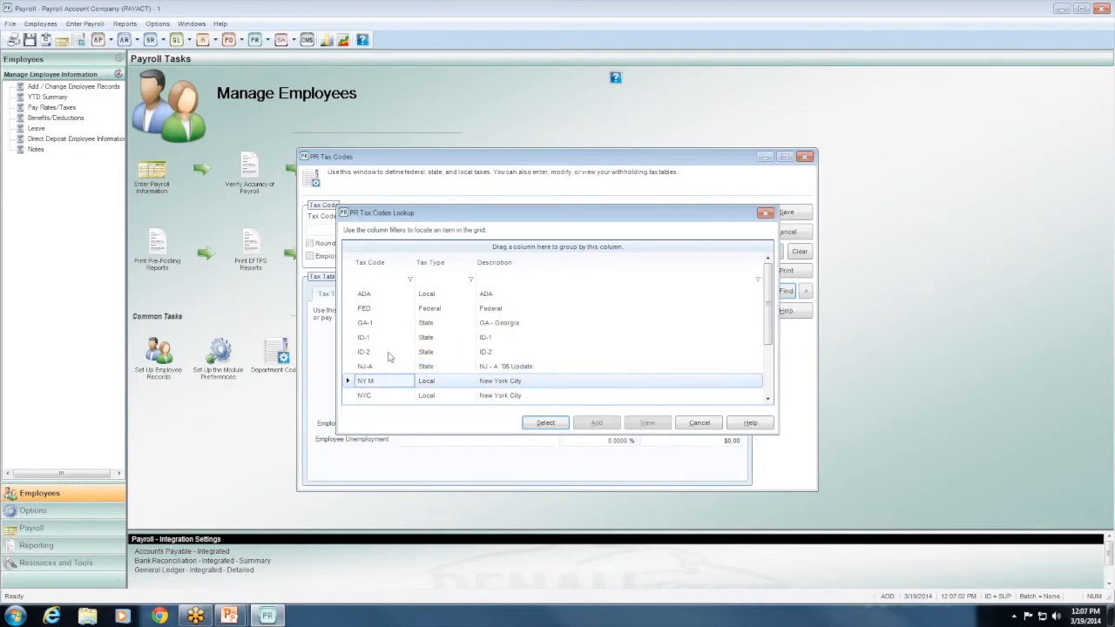
pyautogui.click(372, 311)
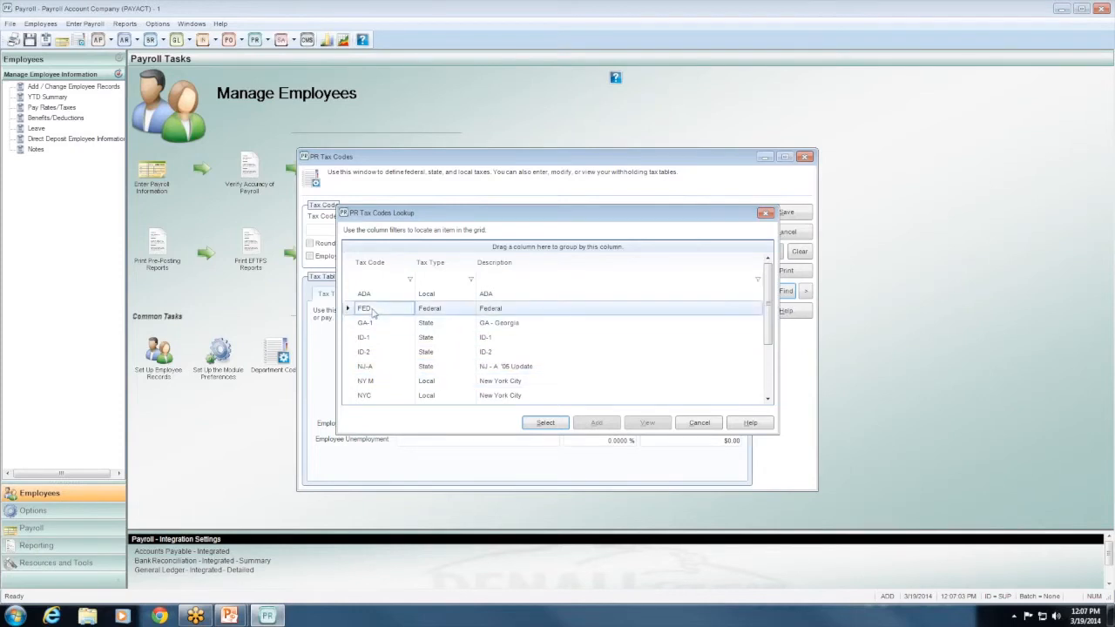
pyautogui.click(545, 424)
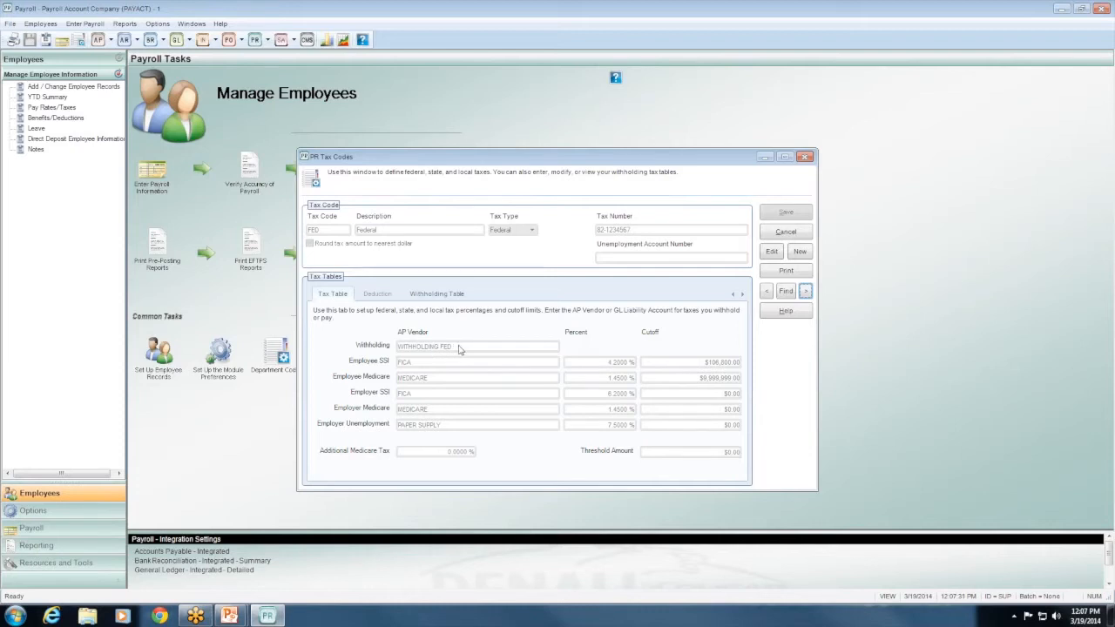
# Step: Open the FED tax code for editing and review its AP vendor fields from Withholding through Employer Unemployment
pyautogui.click(766, 259)
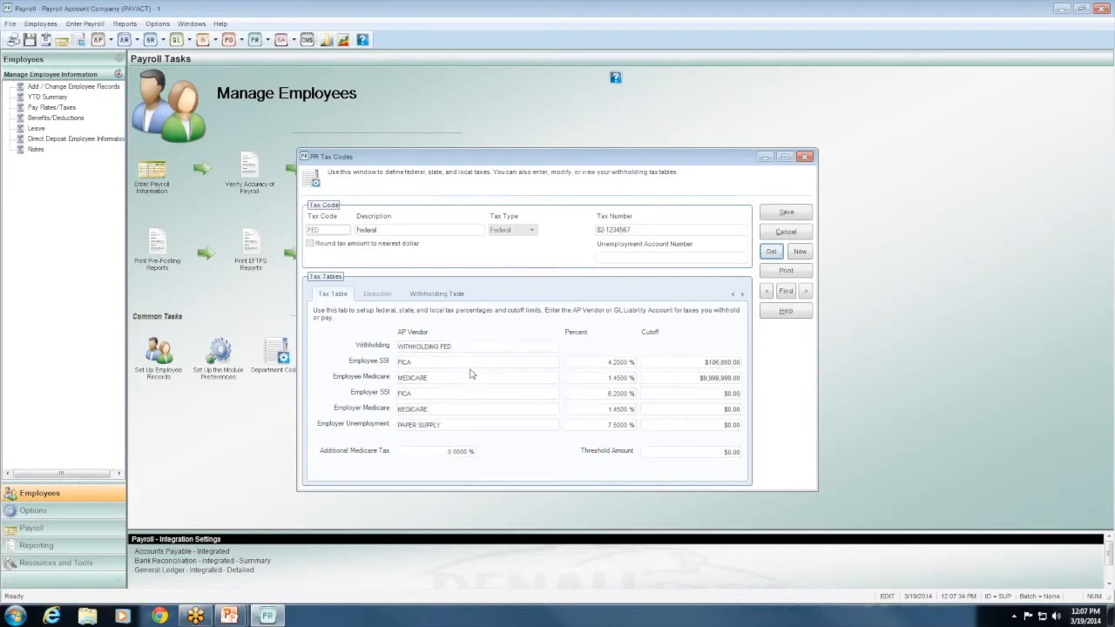
pyautogui.click(459, 349)
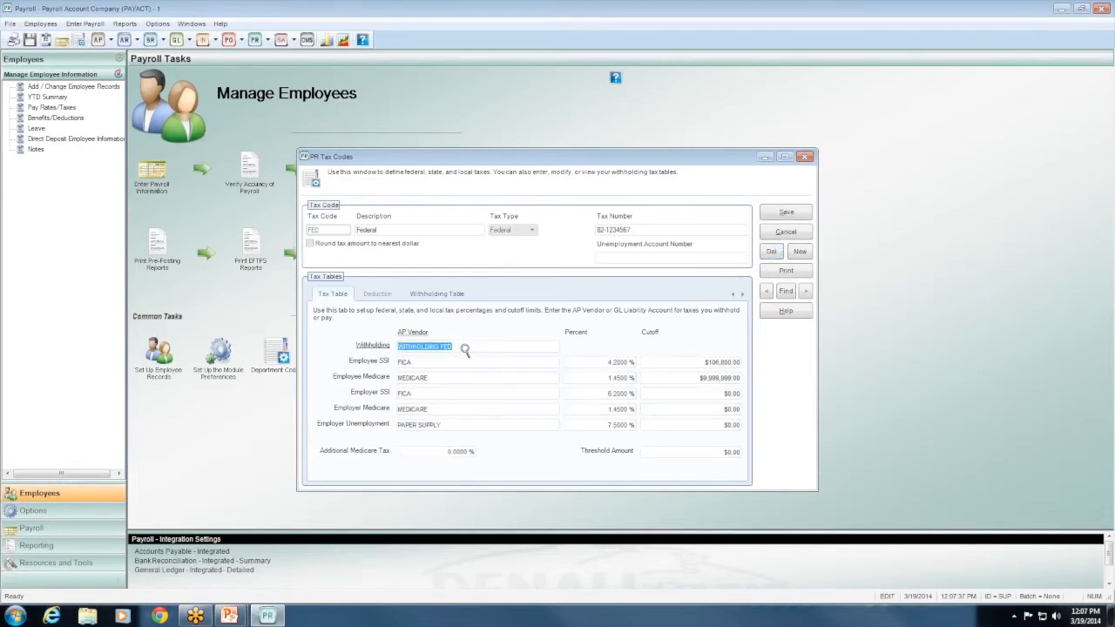
pyautogui.click(444, 365)
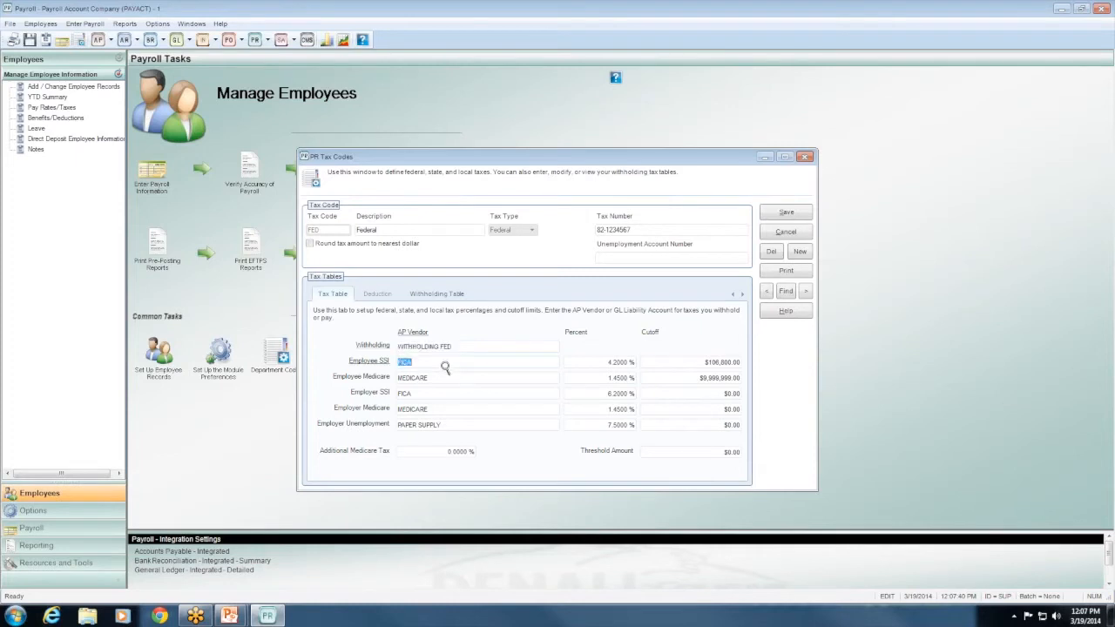
pyautogui.click(444, 379)
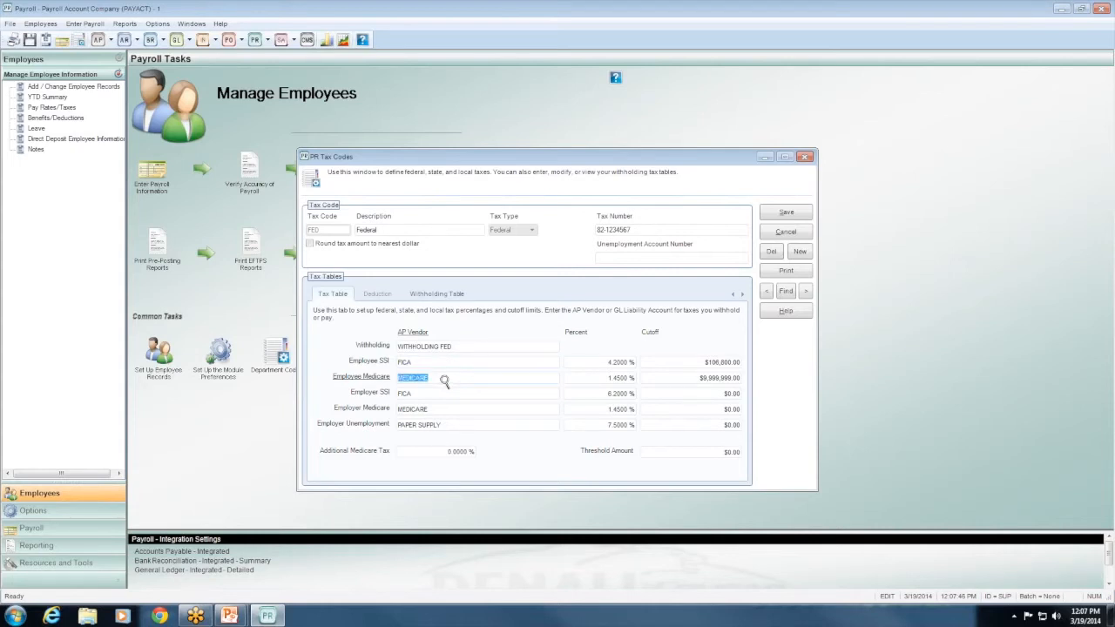
pyautogui.click(434, 395)
pyautogui.click(436, 409)
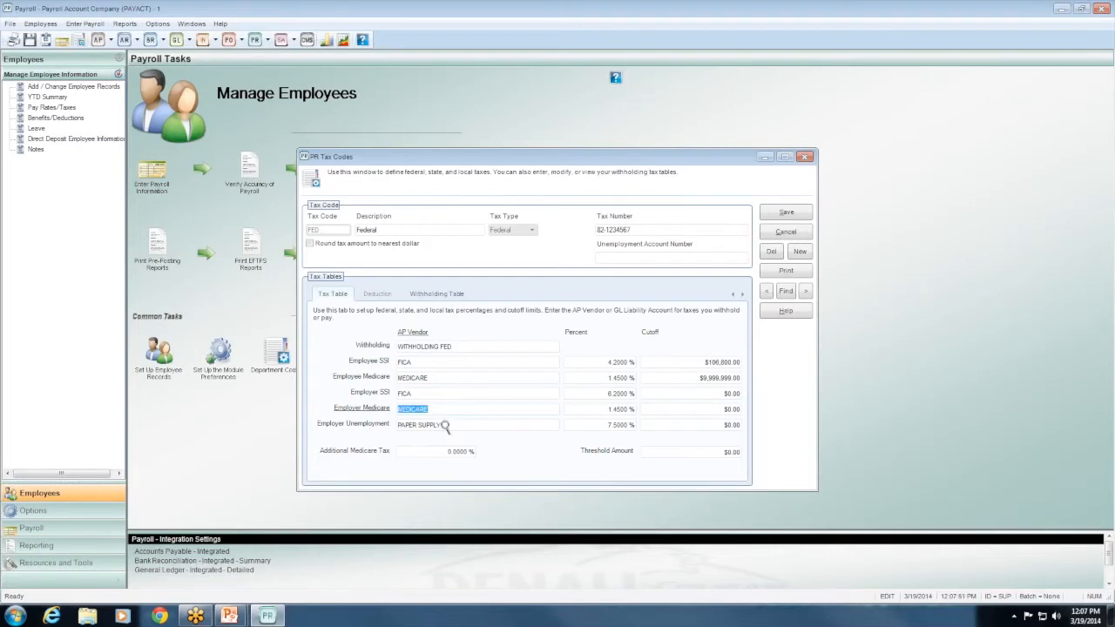
pyautogui.click(446, 425)
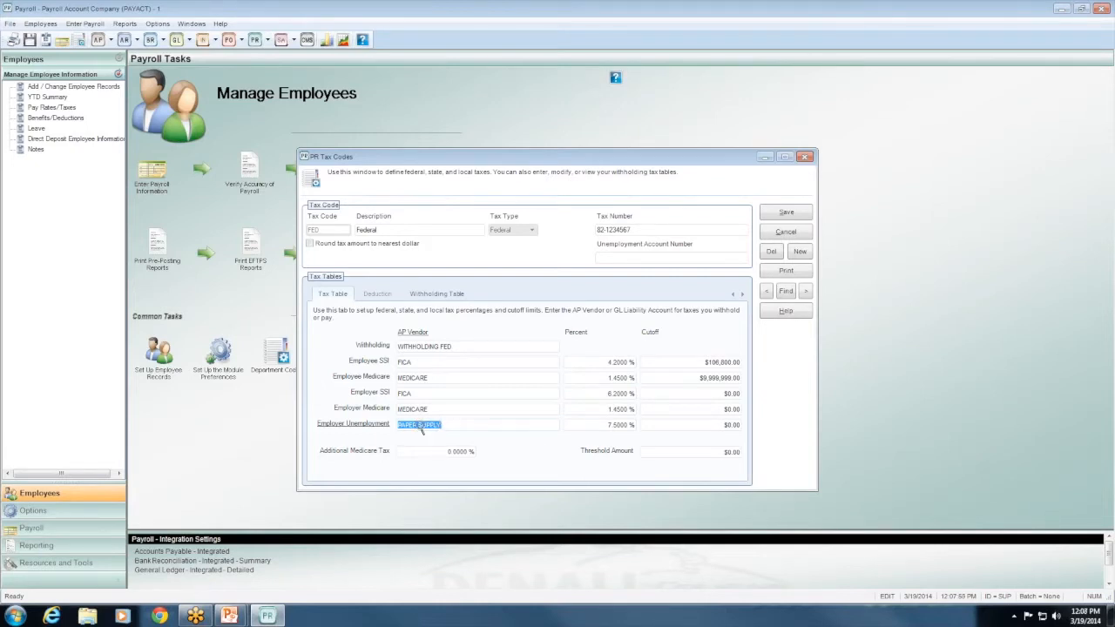
# Step: Browse the AP vendor lookup from the FED tax code's vendor fields, cancel without selecting a vendor, and return to the Employee Medicare field
pyautogui.doubleClick(422, 425)
pyautogui.click(406, 331)
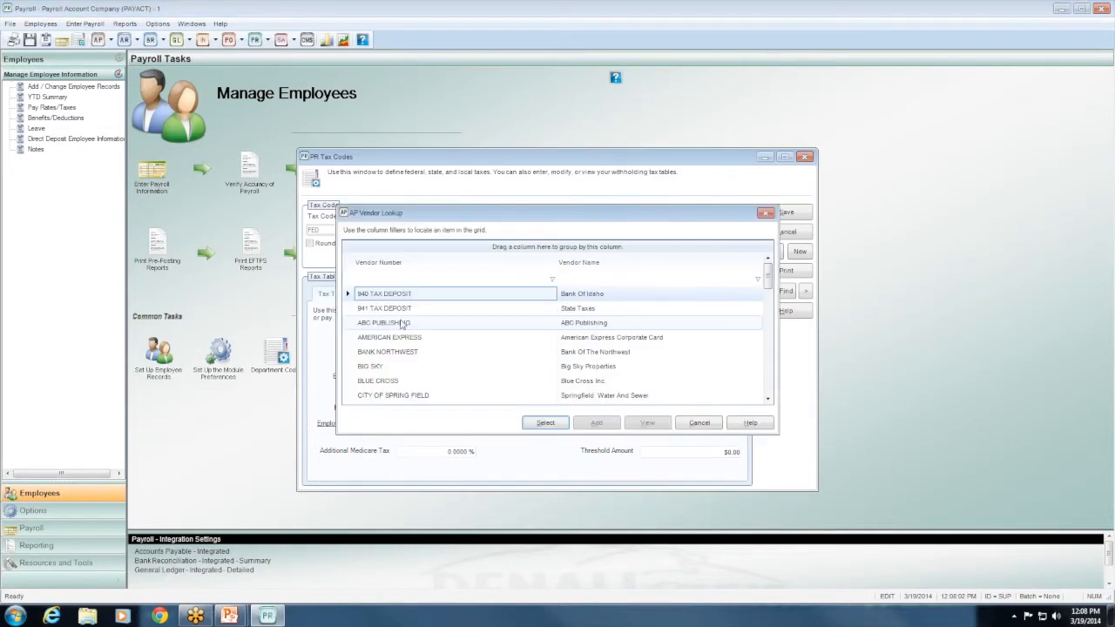
pyautogui.click(401, 324)
pyautogui.click(400, 339)
pyautogui.click(404, 355)
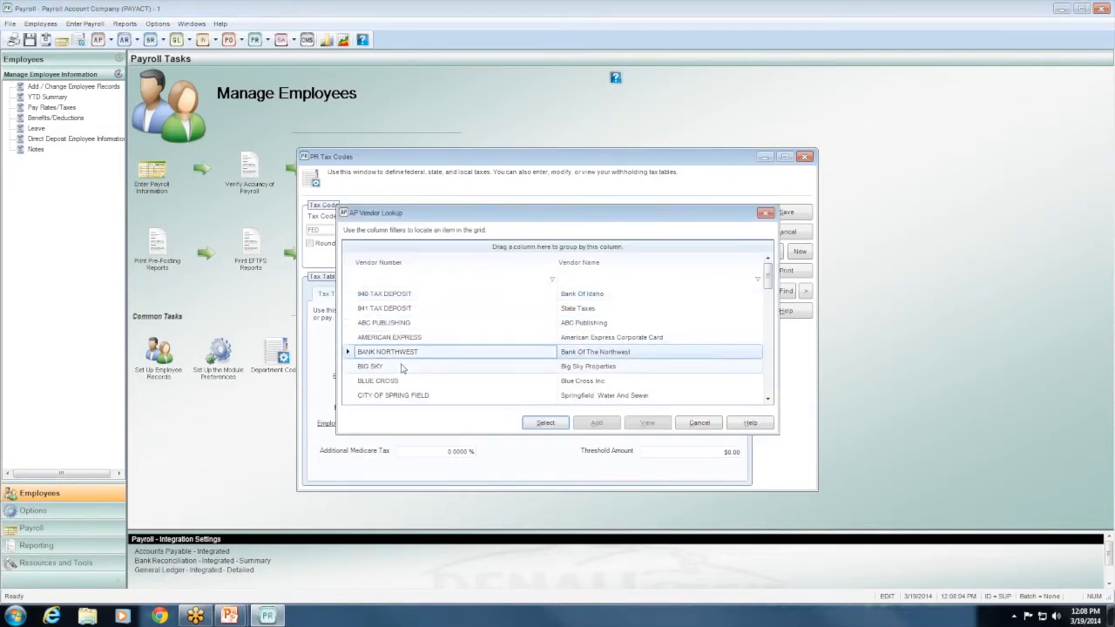
pyautogui.click(401, 381)
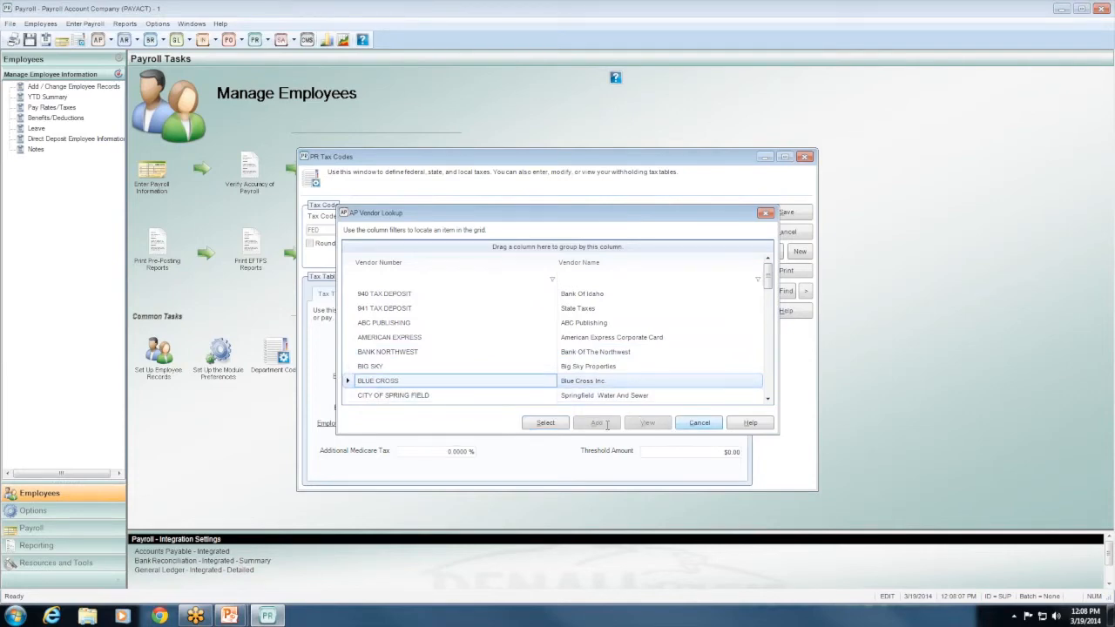
pyautogui.press('Escape')
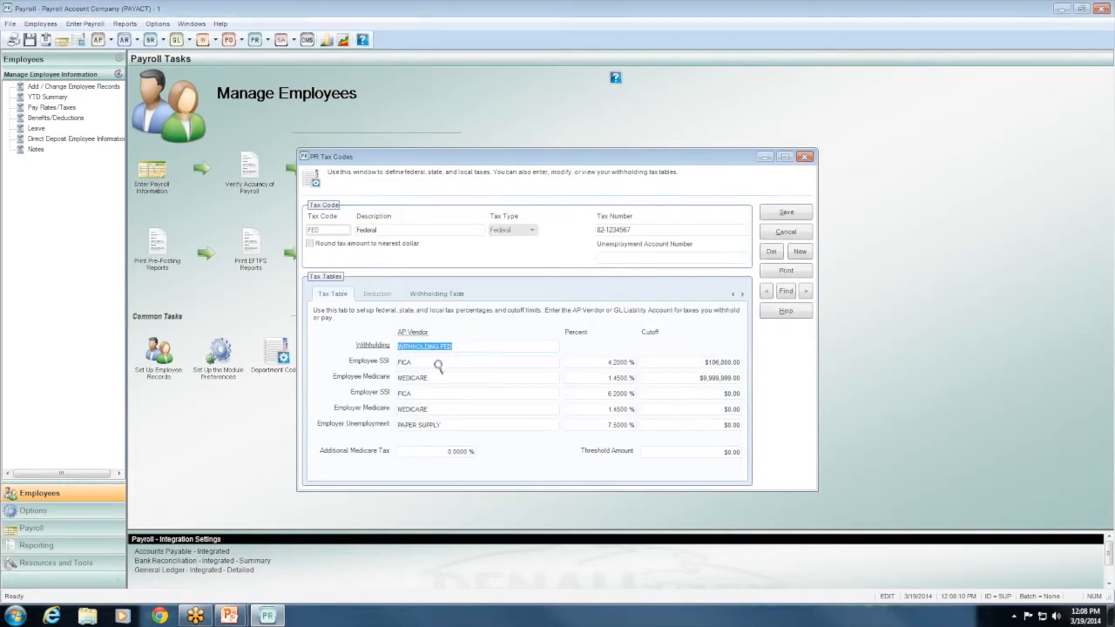
pyautogui.click(444, 377)
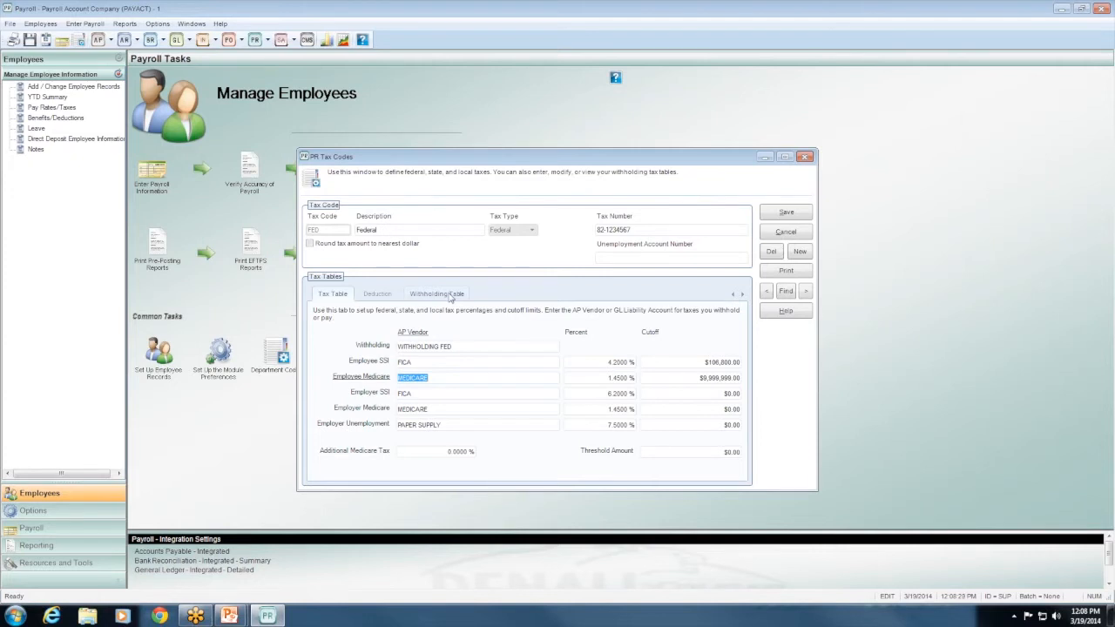
# Step: Review the bracket limits in the FED tax code's withholding table for the Single filing status
pyautogui.click(448, 295)
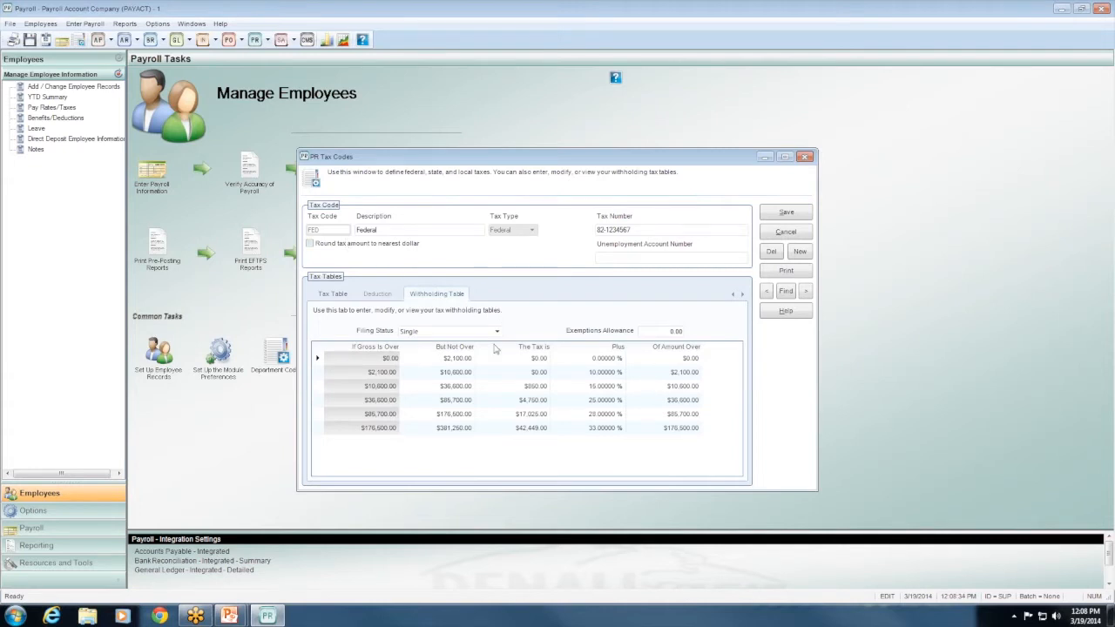
pyautogui.click(462, 373)
pyautogui.click(463, 387)
pyautogui.click(464, 401)
pyautogui.click(466, 414)
pyautogui.click(467, 430)
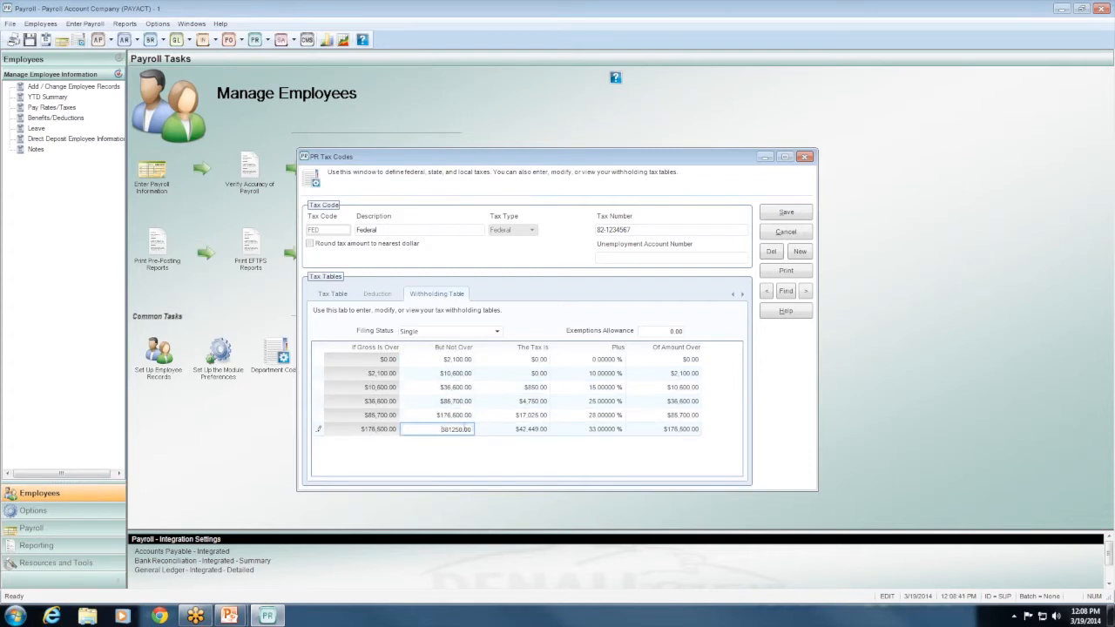
pyautogui.click(466, 360)
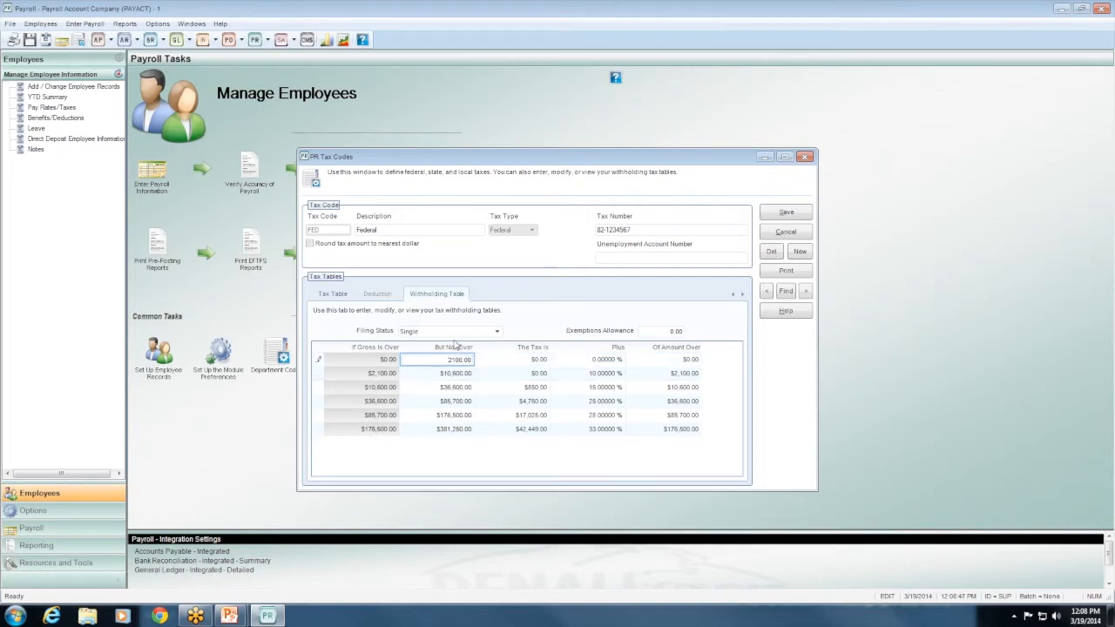
# Step: Reload the FED federal tax code from the tax code lookup
pyautogui.click(789, 293)
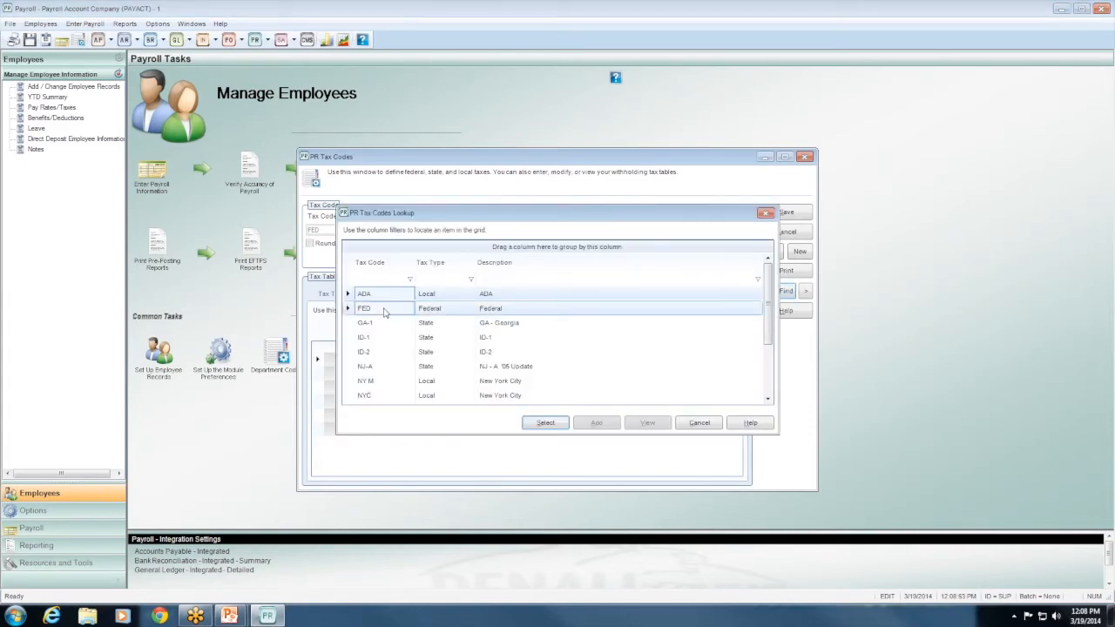
pyautogui.click(384, 312)
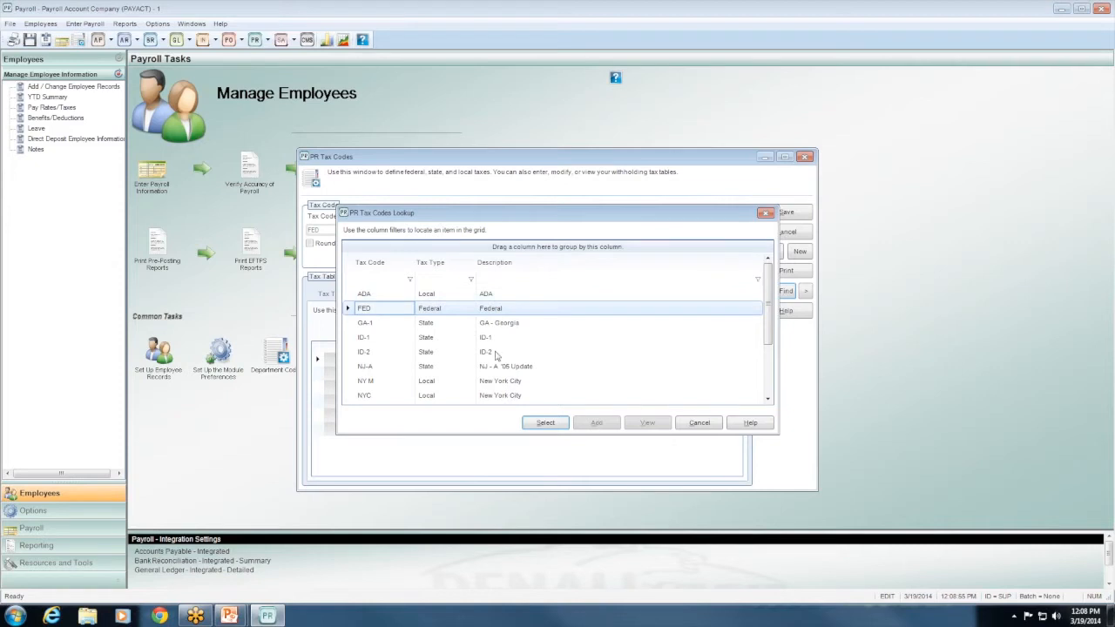
pyautogui.click(546, 423)
# Step: Review FED withholding tables for Married Filing Jointly, Married Filing Separately and Head of Household, and return to its tax table
pyautogui.click(496, 332)
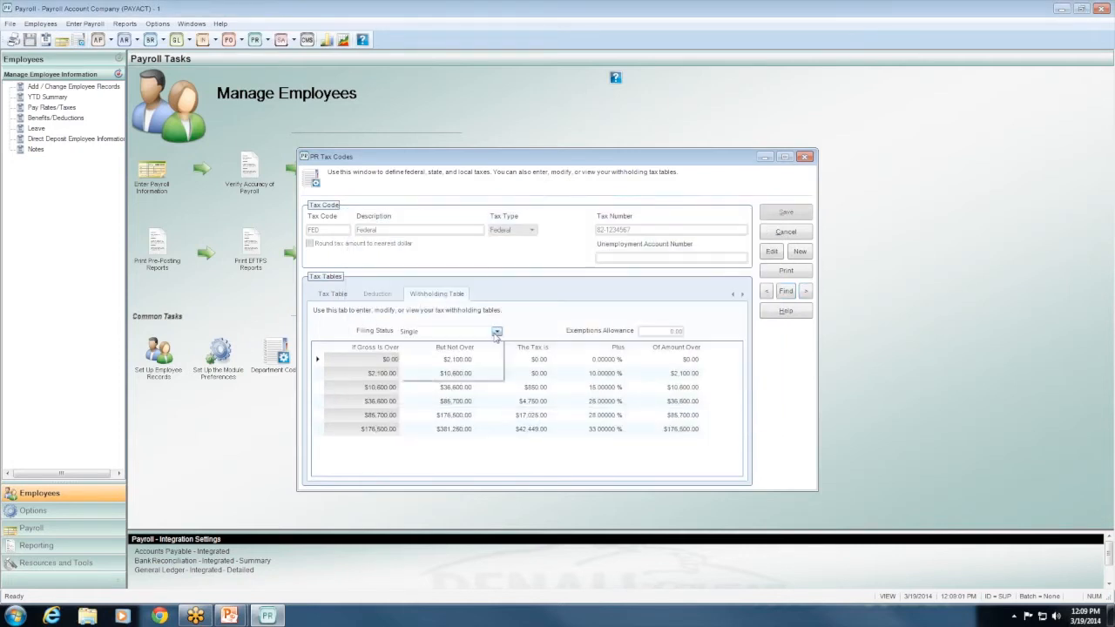
pyautogui.click(483, 354)
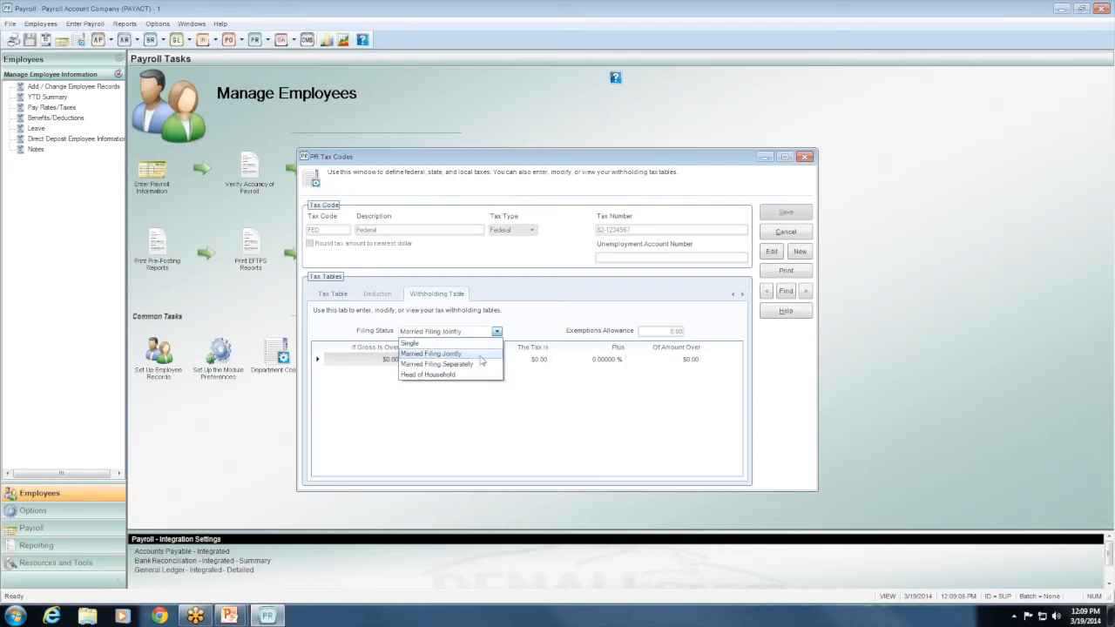
pyautogui.click(478, 369)
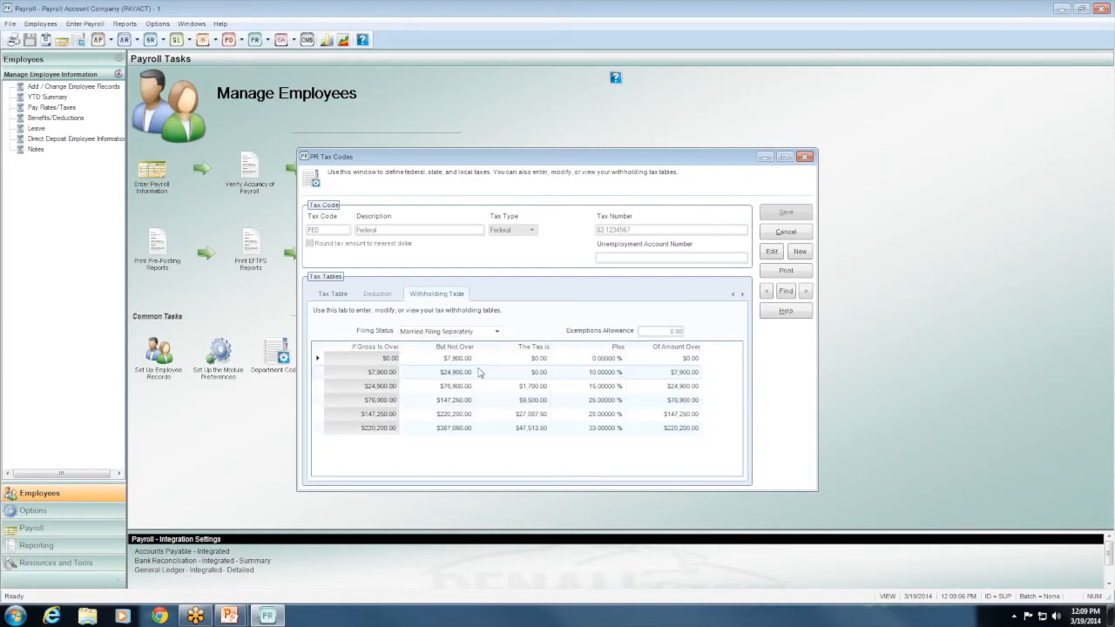
pyautogui.click(497, 331)
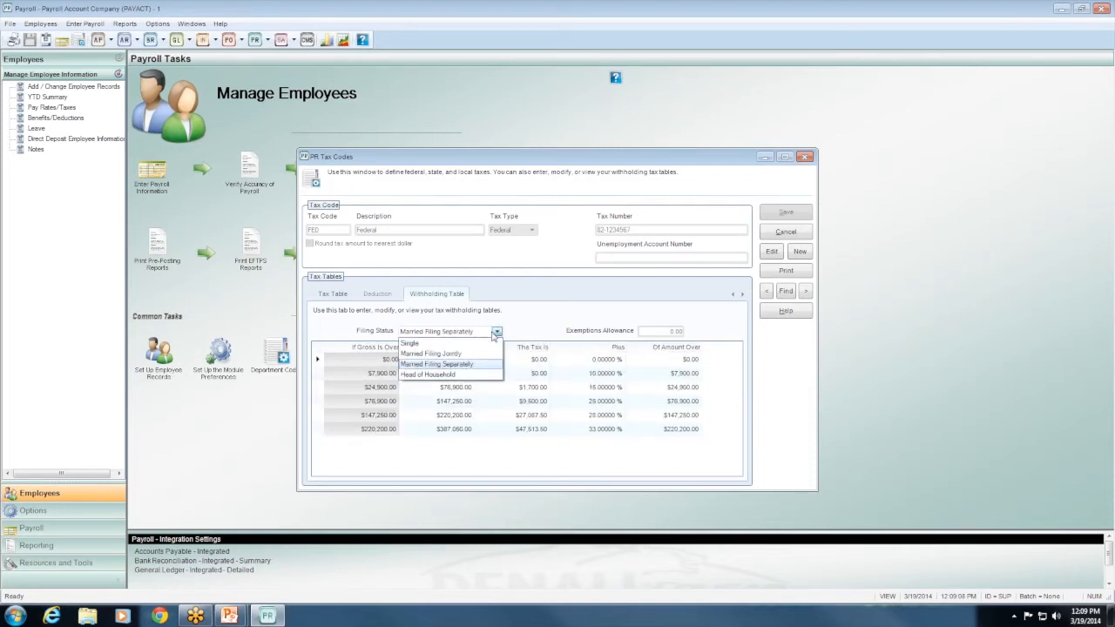
pyautogui.click(480, 375)
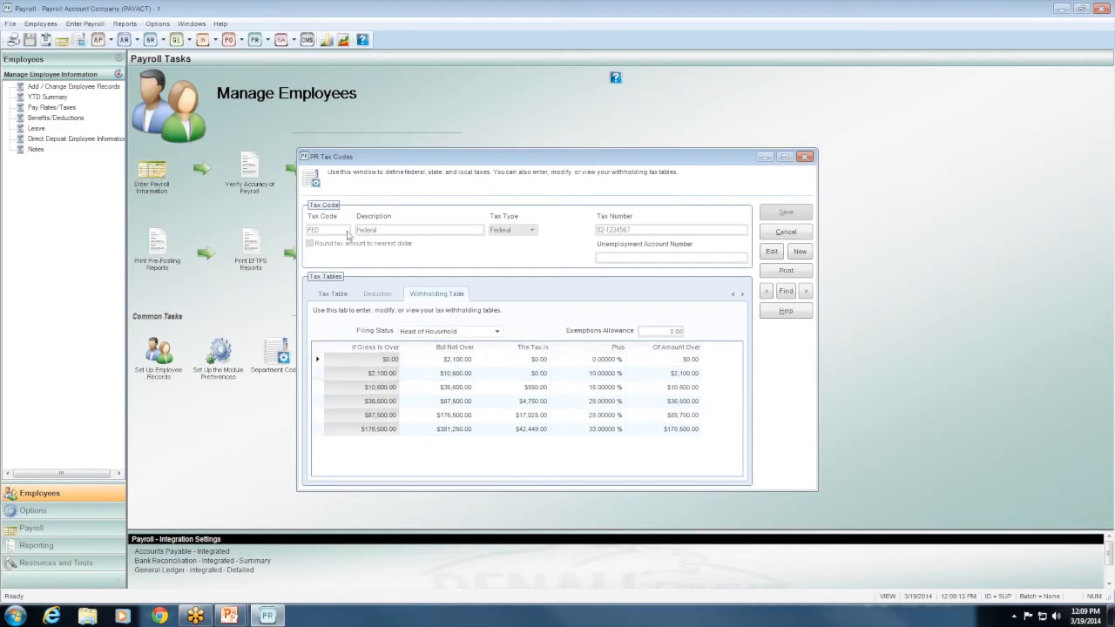
pyautogui.click(340, 295)
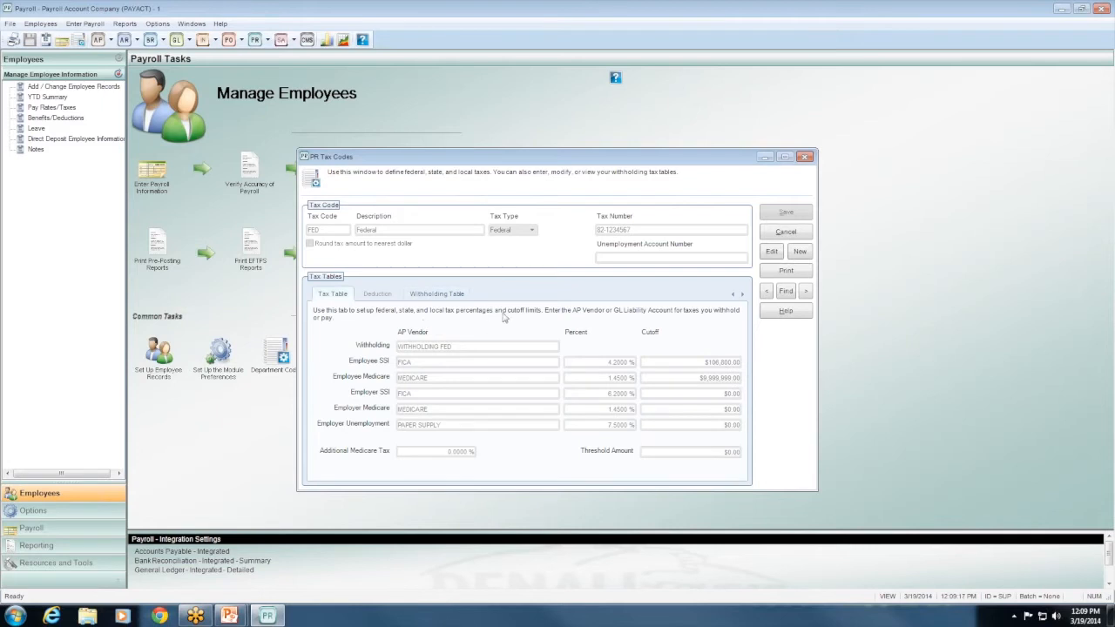
# Step: Load the ID-1 state tax code from the lookup and review its withholding tables for Married Filing Jointly and Married Filing Separately
pyautogui.click(784, 292)
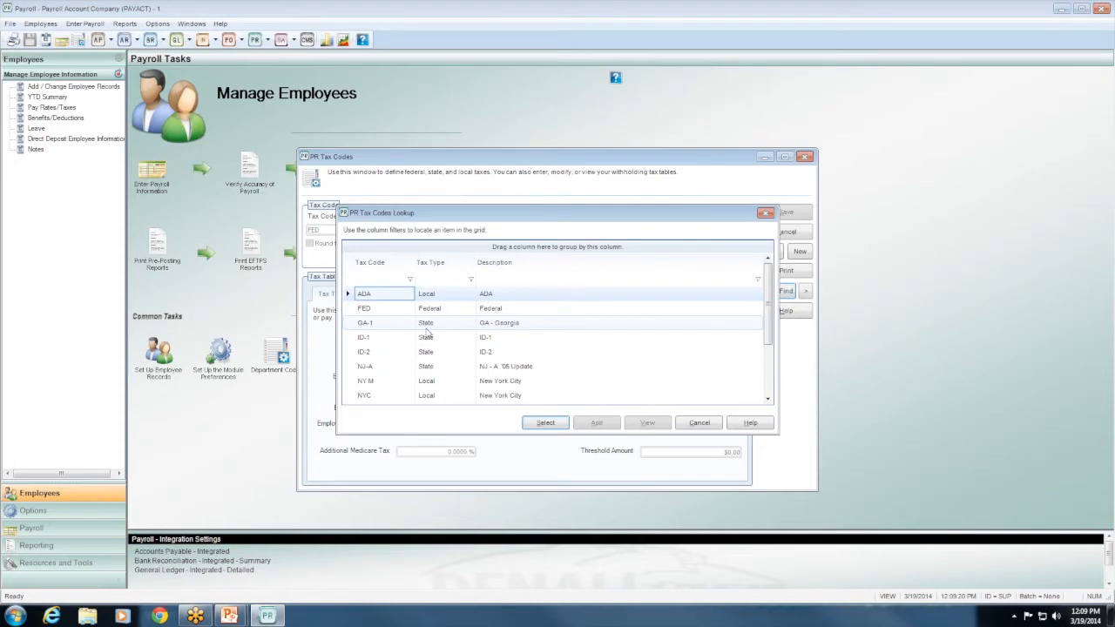
pyautogui.click(435, 338)
pyautogui.click(545, 423)
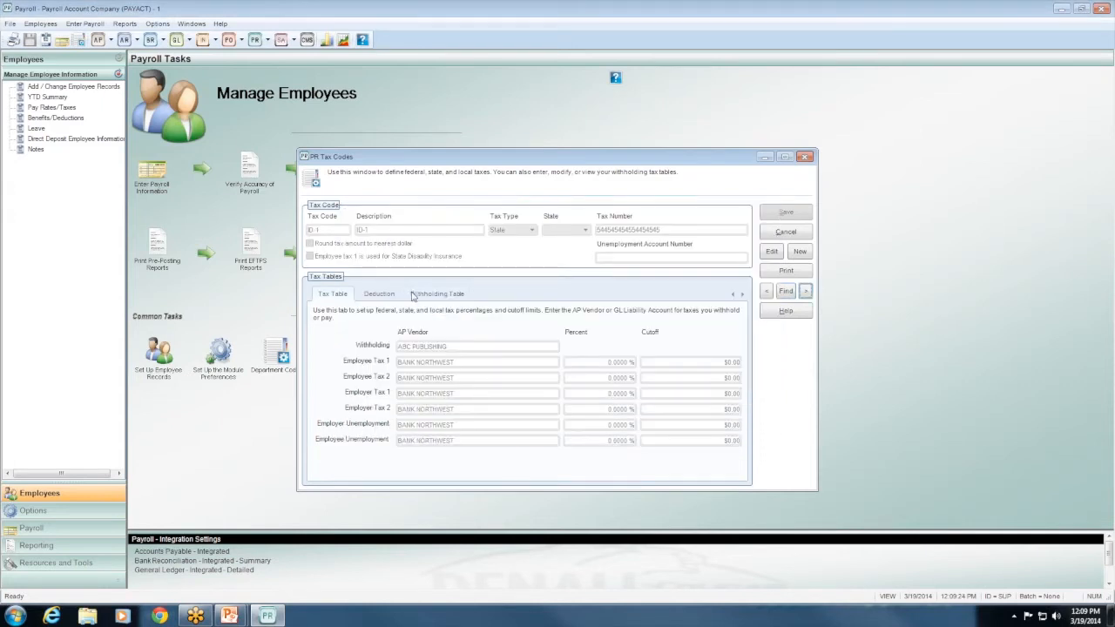
pyautogui.click(437, 294)
pyautogui.click(496, 332)
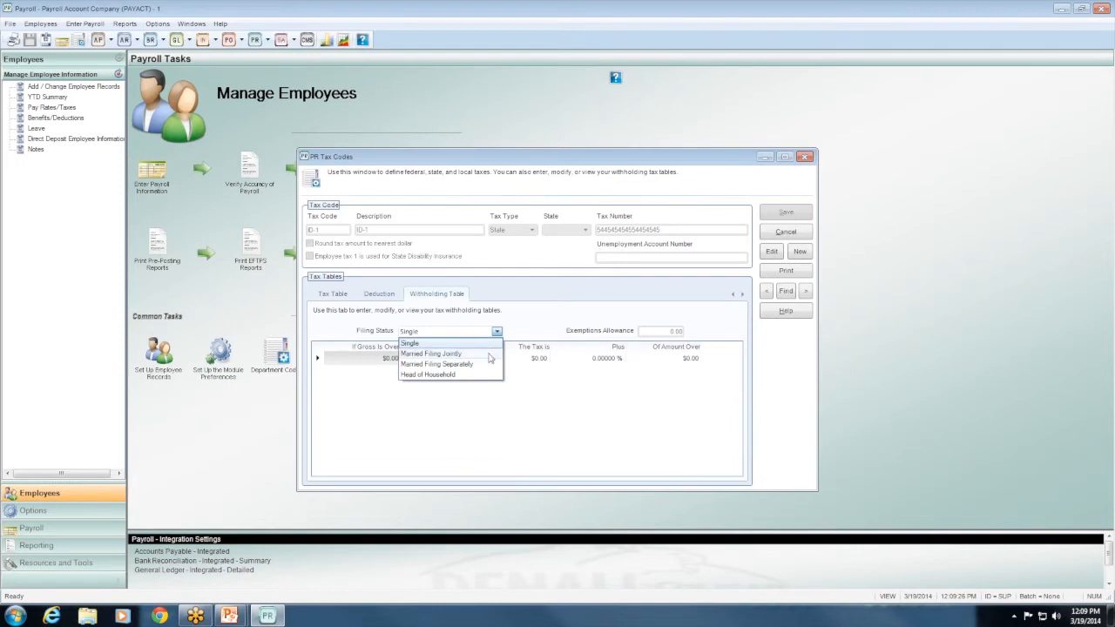
pyautogui.click(489, 354)
pyautogui.click(497, 332)
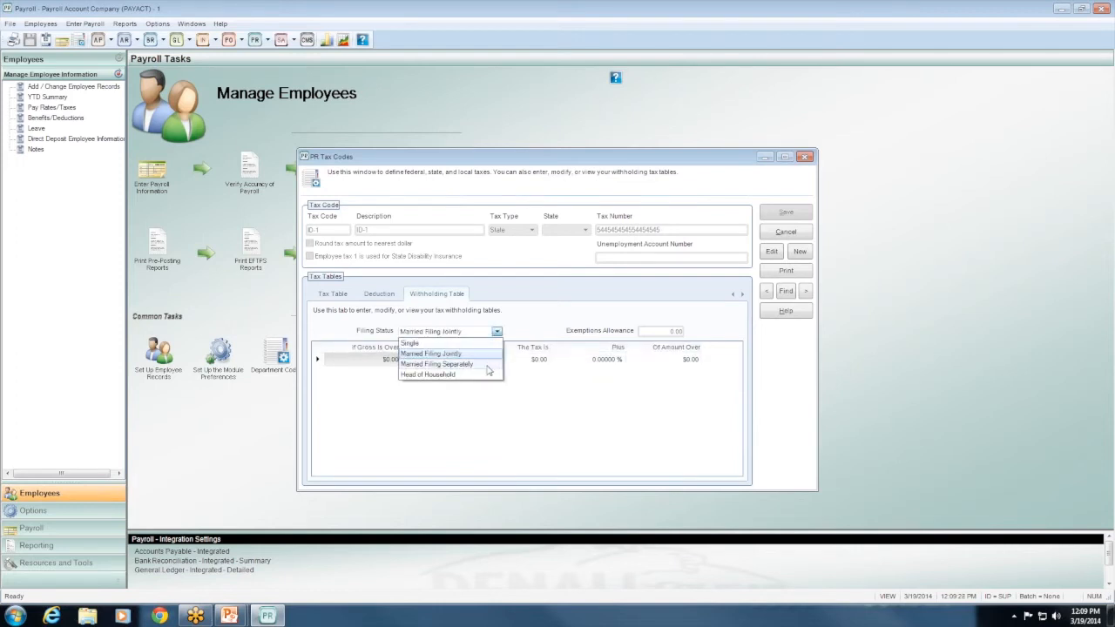
pyautogui.click(488, 367)
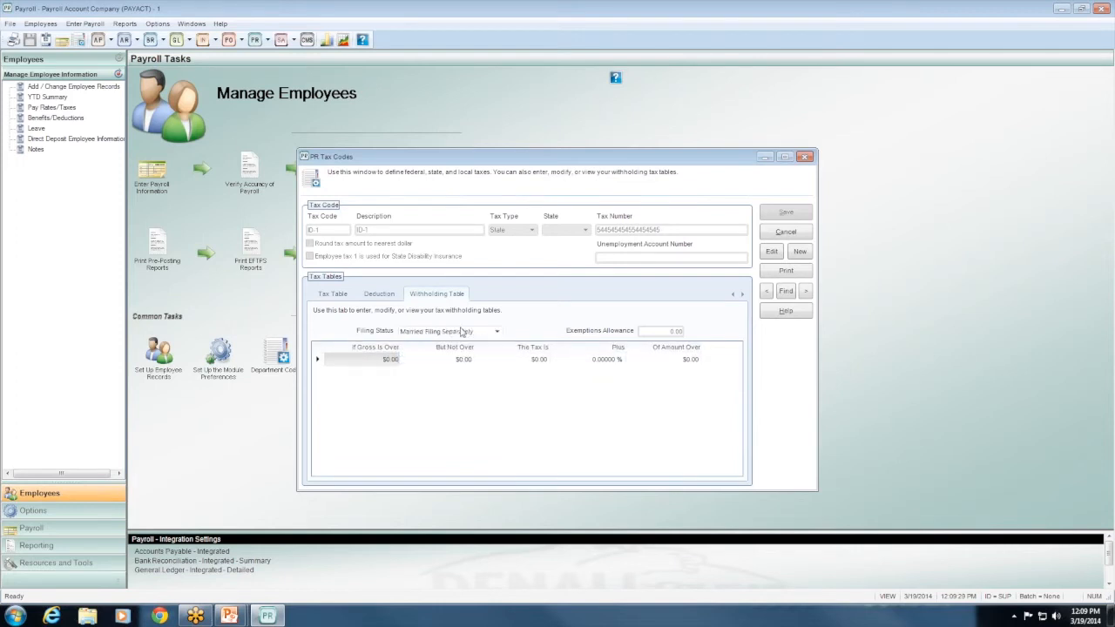
# Step: Review the ID-1 tax table and its deduction settings for Single and Married Filing Jointly, and close the tax codes
pyautogui.click(345, 296)
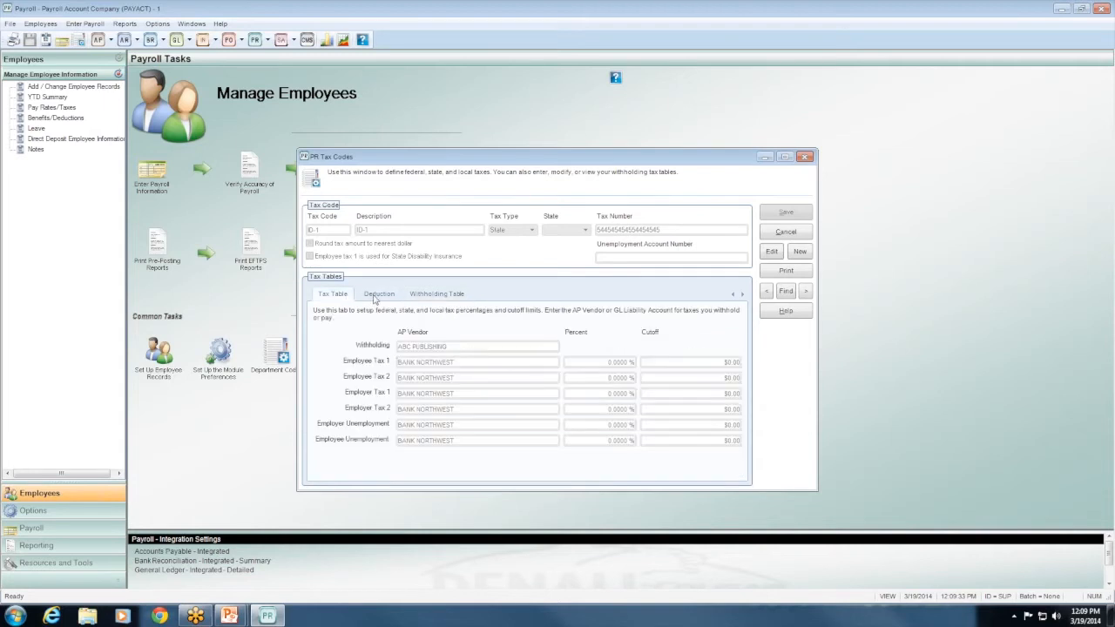
pyautogui.click(374, 298)
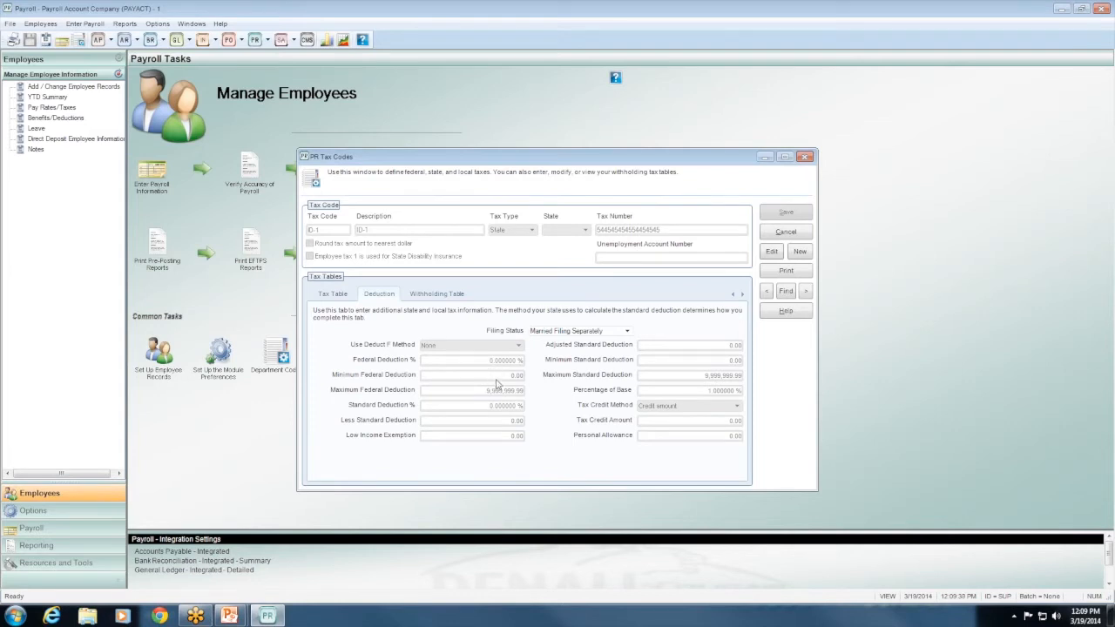
pyautogui.click(627, 331)
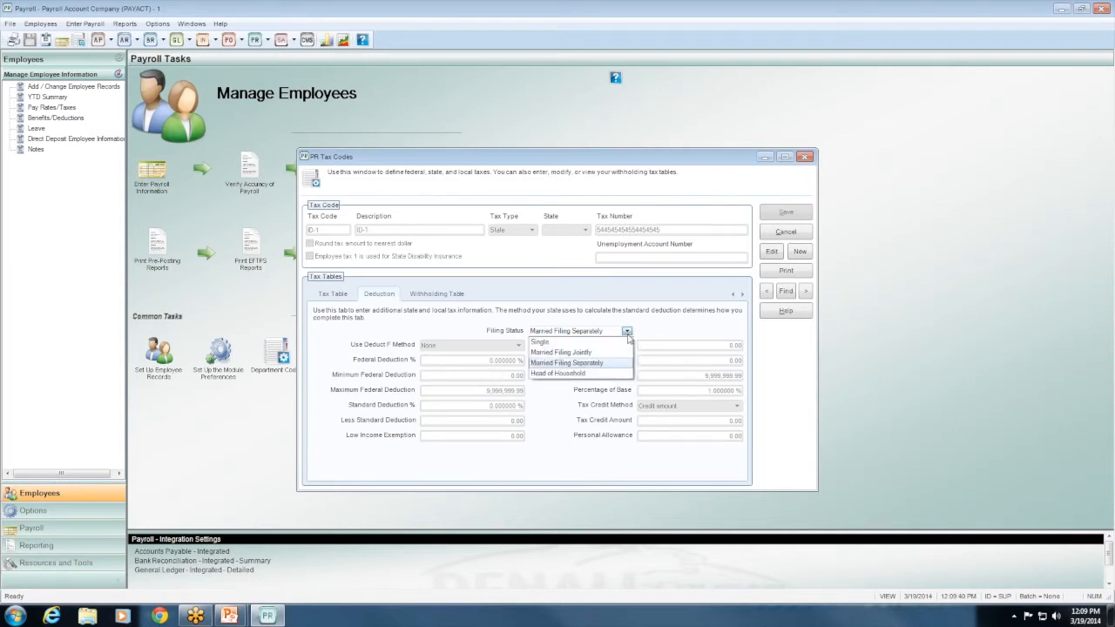
pyautogui.click(625, 343)
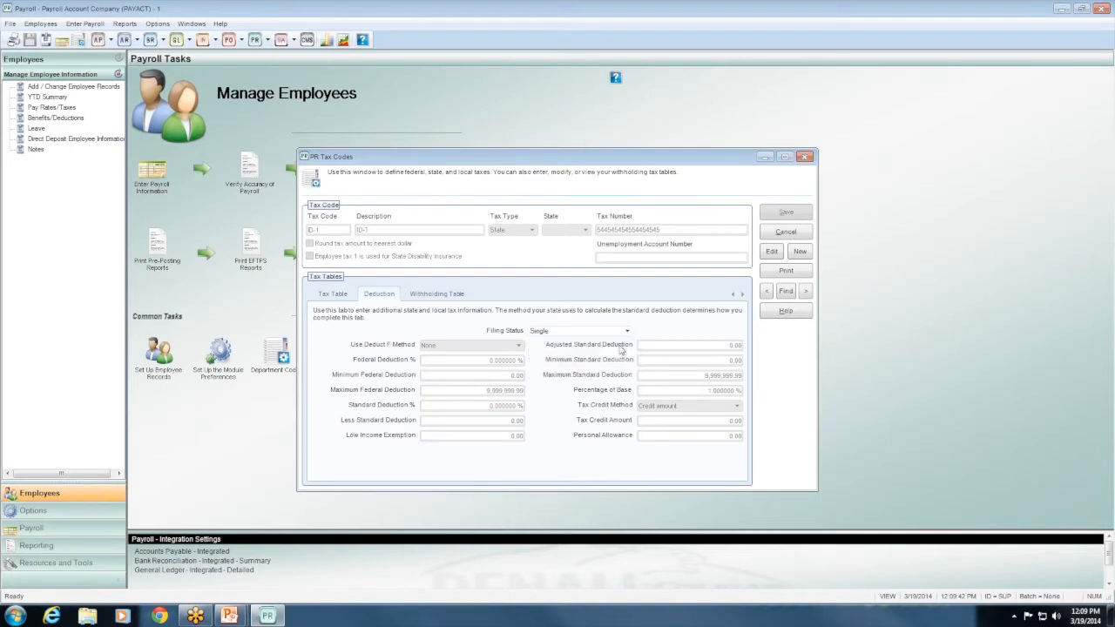
pyautogui.click(627, 332)
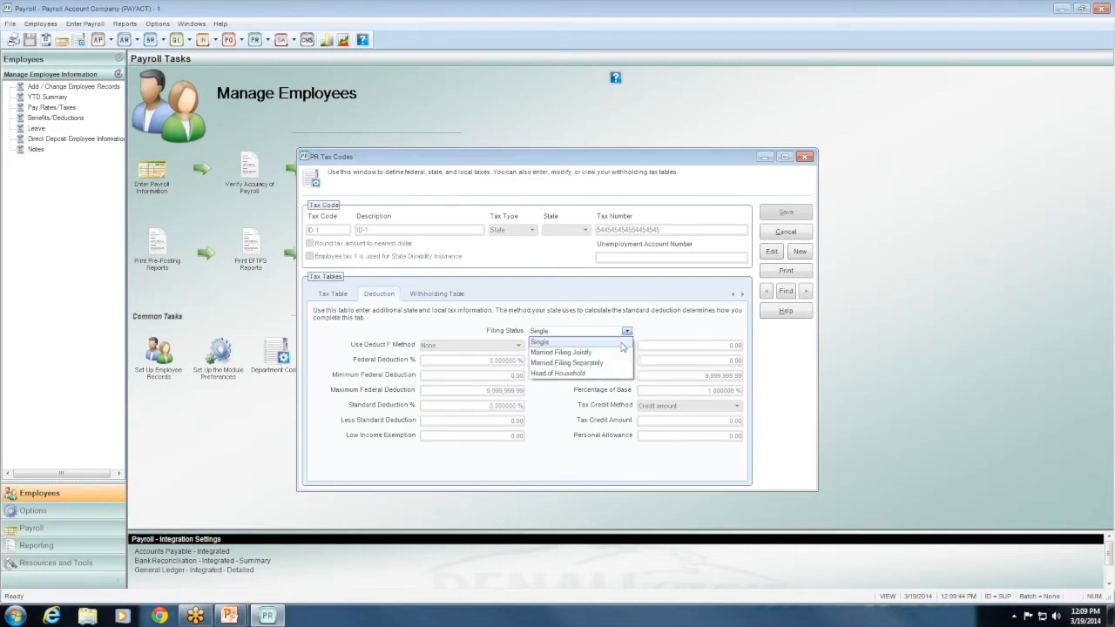
pyautogui.click(617, 353)
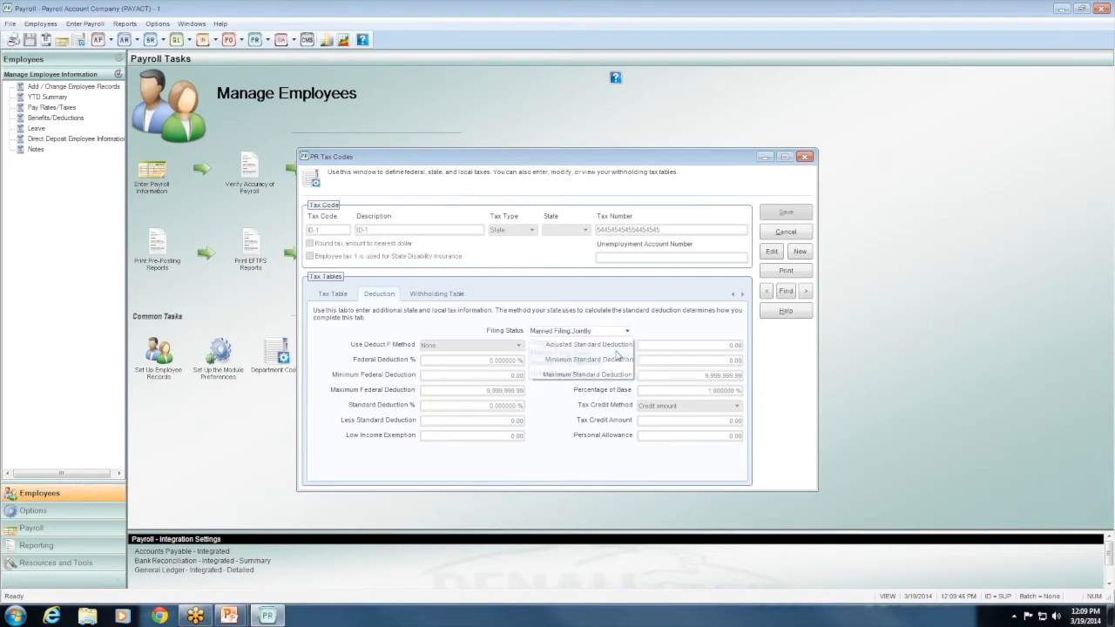
pyautogui.click(785, 233)
pyautogui.click(787, 235)
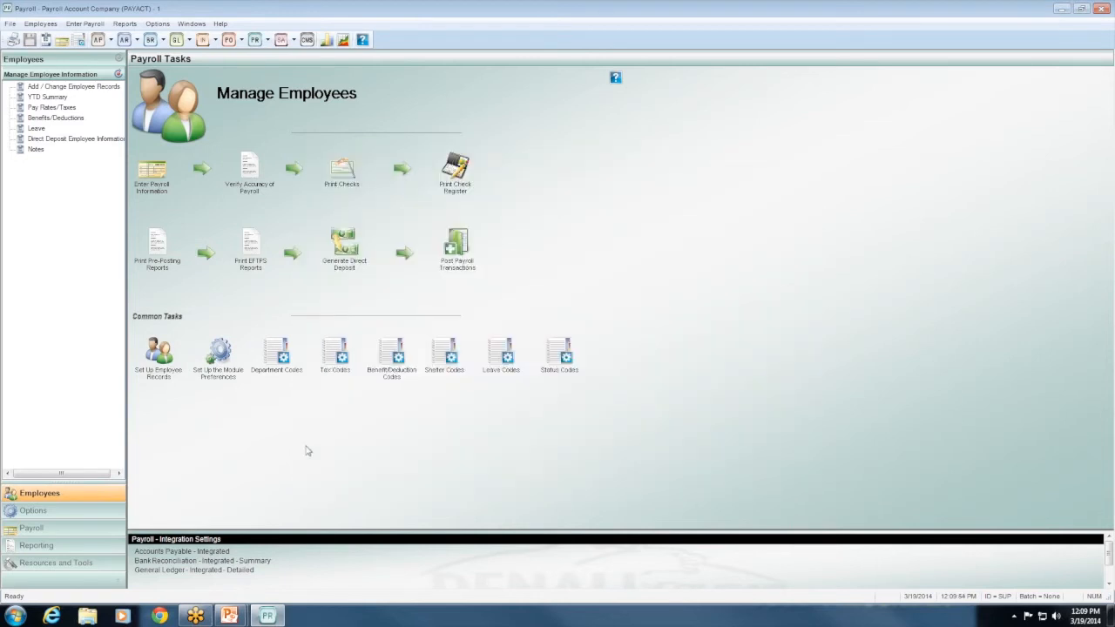
# Step: Open the benefit/deduction codes and set the class to Addition
pyautogui.click(384, 364)
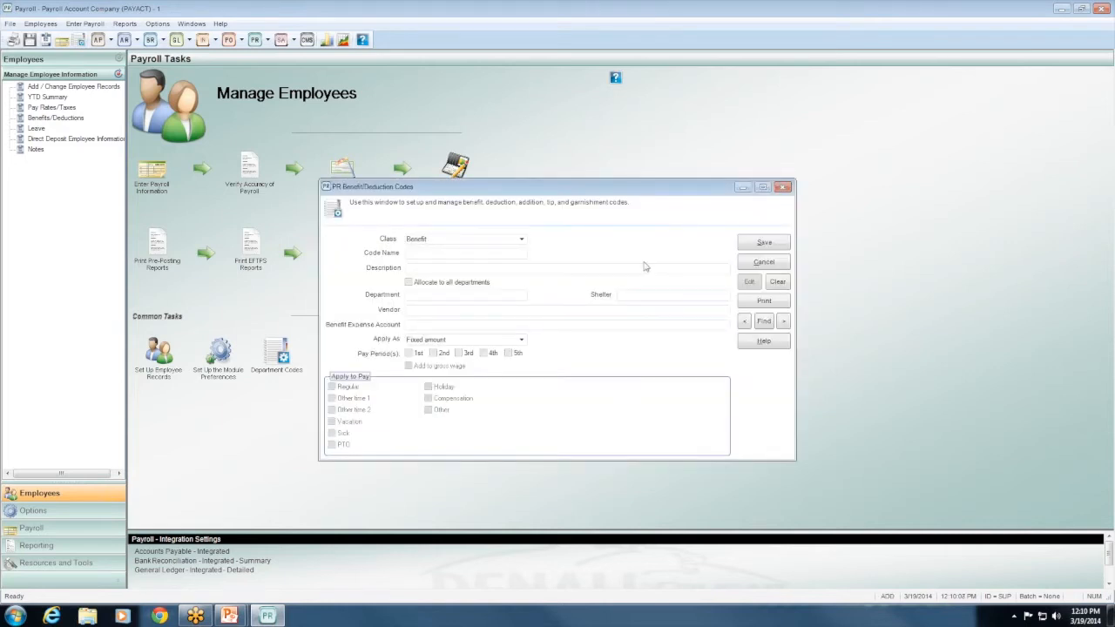
pyautogui.click(521, 241)
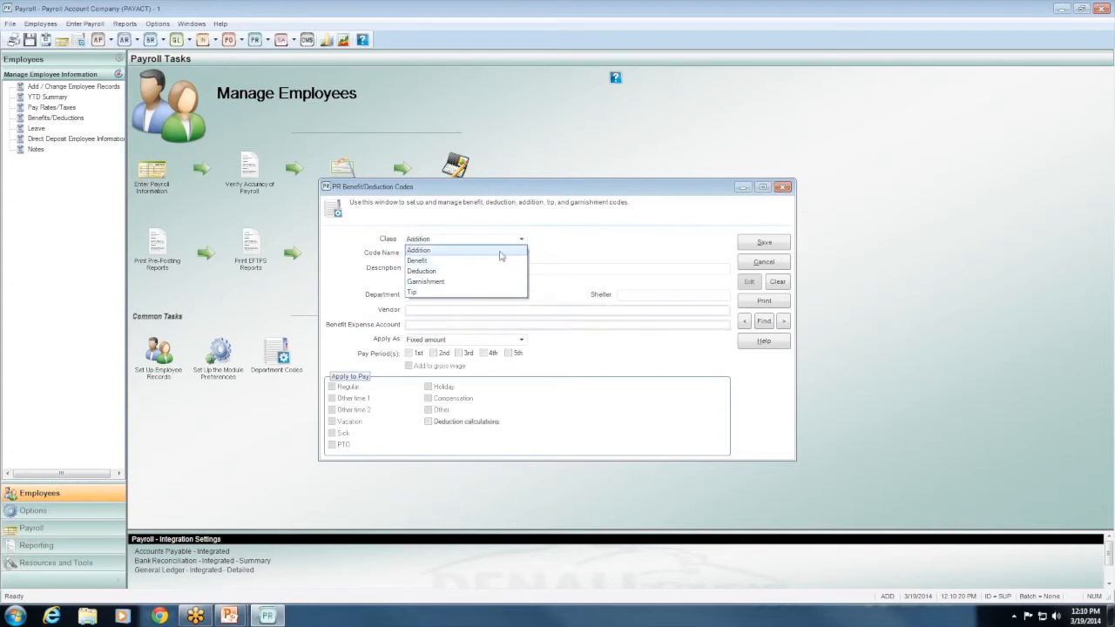
pyautogui.click(500, 250)
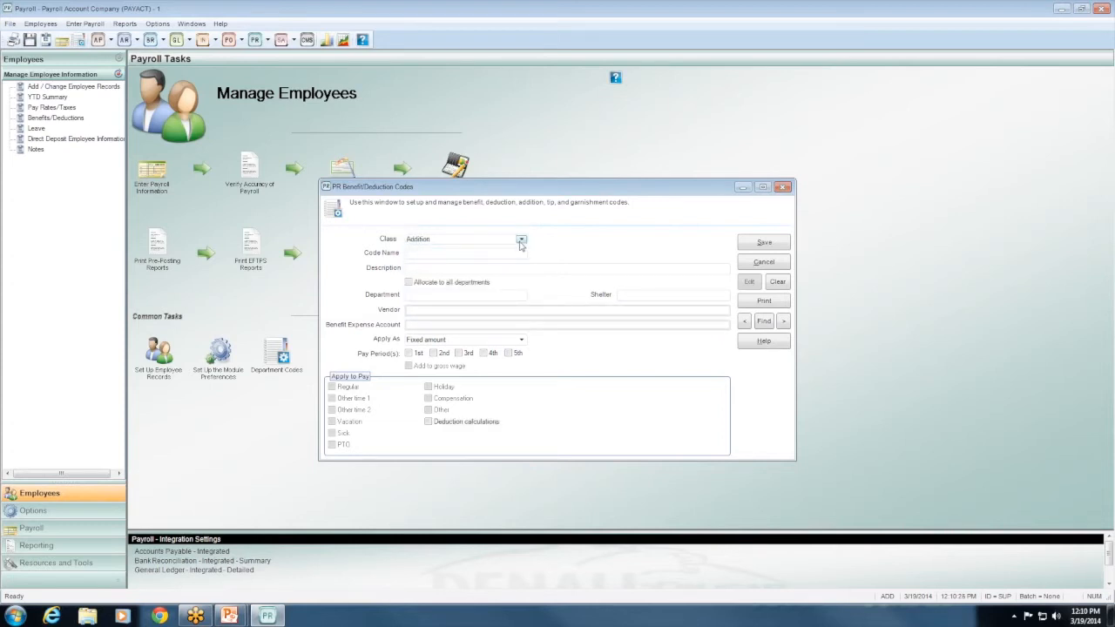
# Step: Review the available code classes and set the class to Benefit
pyautogui.click(521, 240)
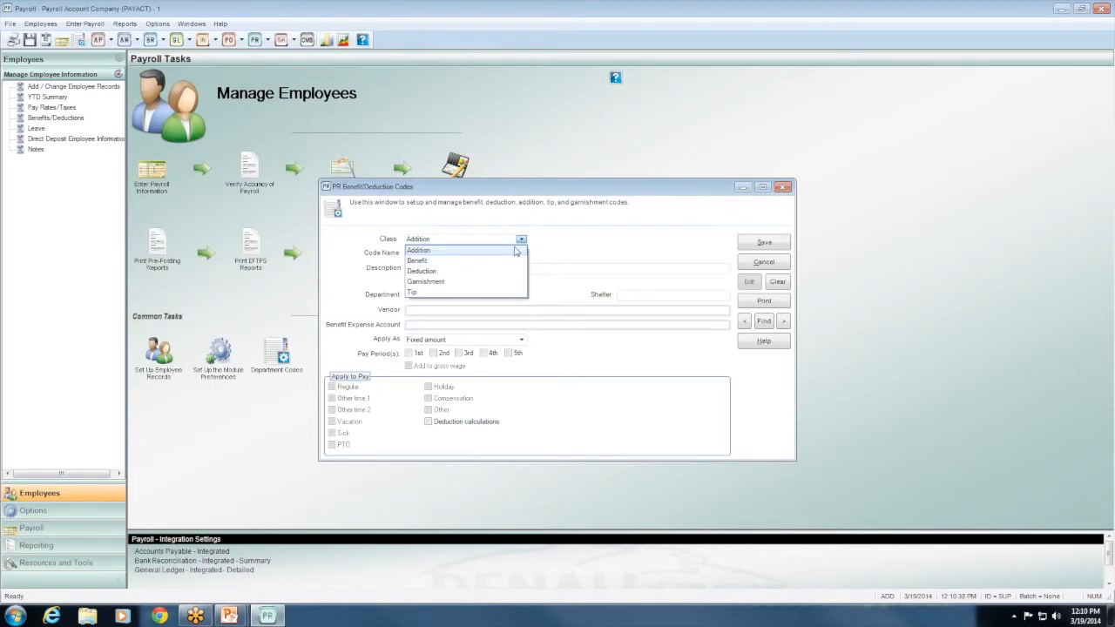
pyautogui.click(561, 257)
pyautogui.click(520, 241)
pyautogui.click(502, 261)
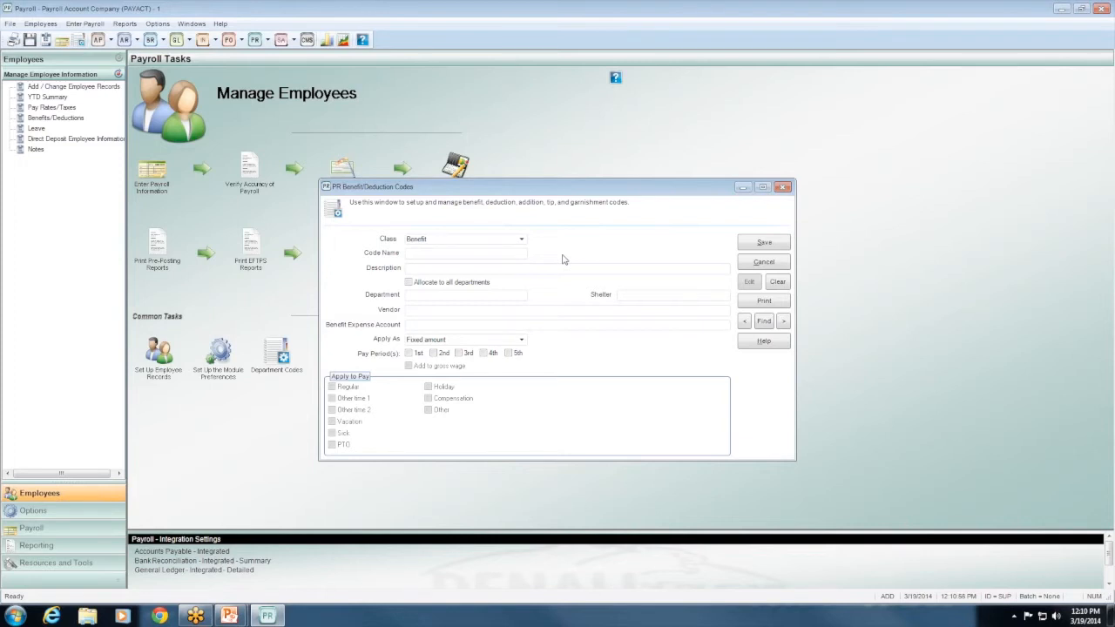
pyautogui.click(520, 240)
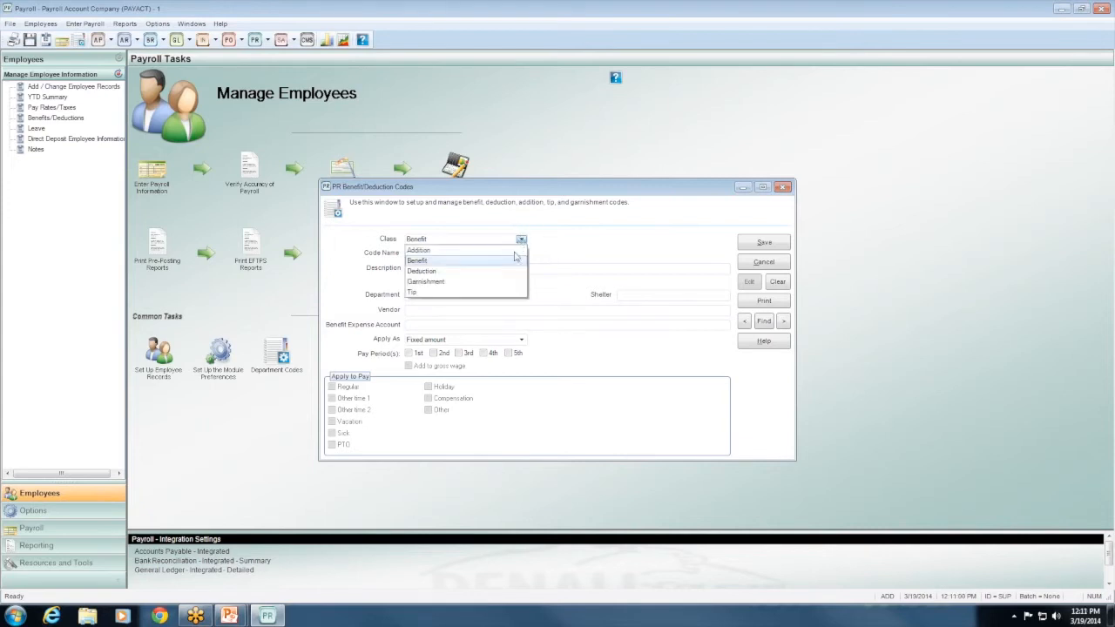
pyautogui.click(513, 264)
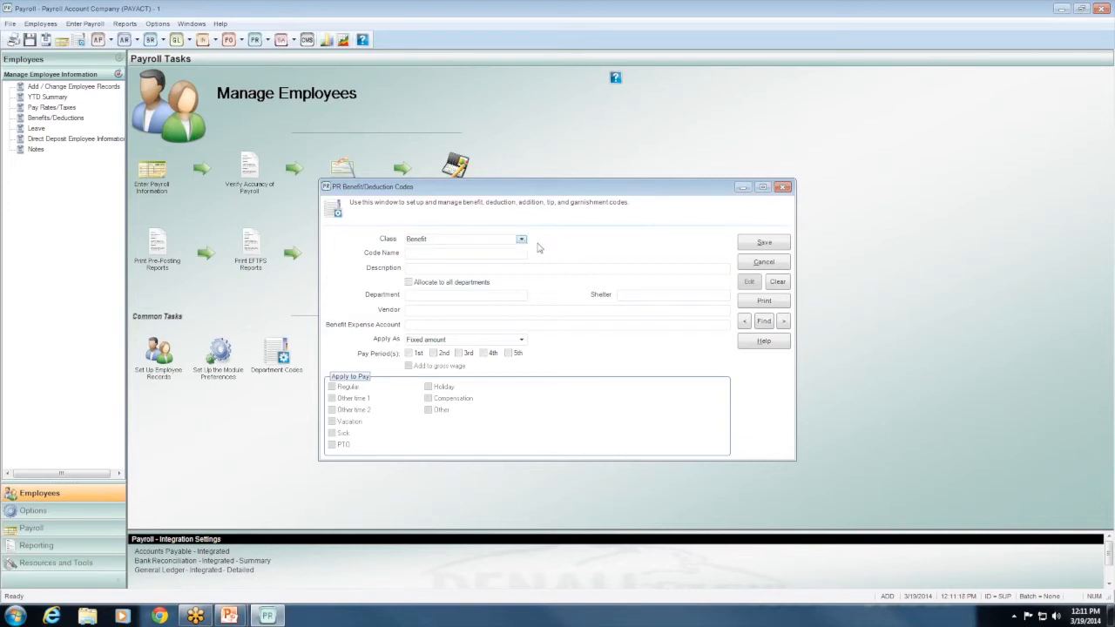
# Step: Discard the unsaved class change and load the 401ER benefit code from the lookup to review its settings
pyautogui.click(764, 324)
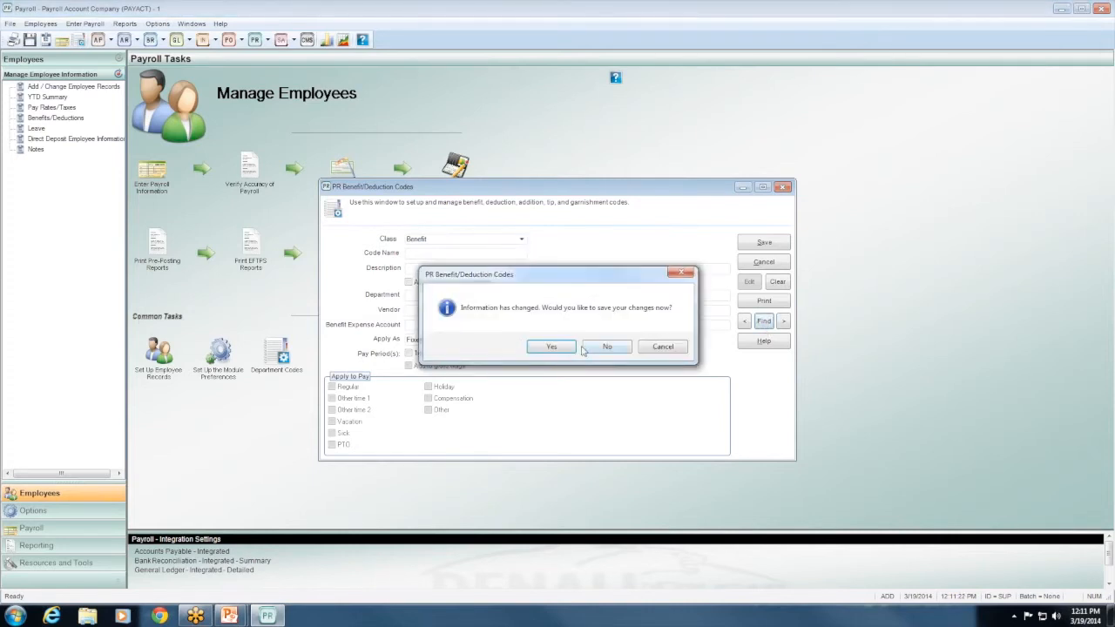
pyautogui.click(590, 348)
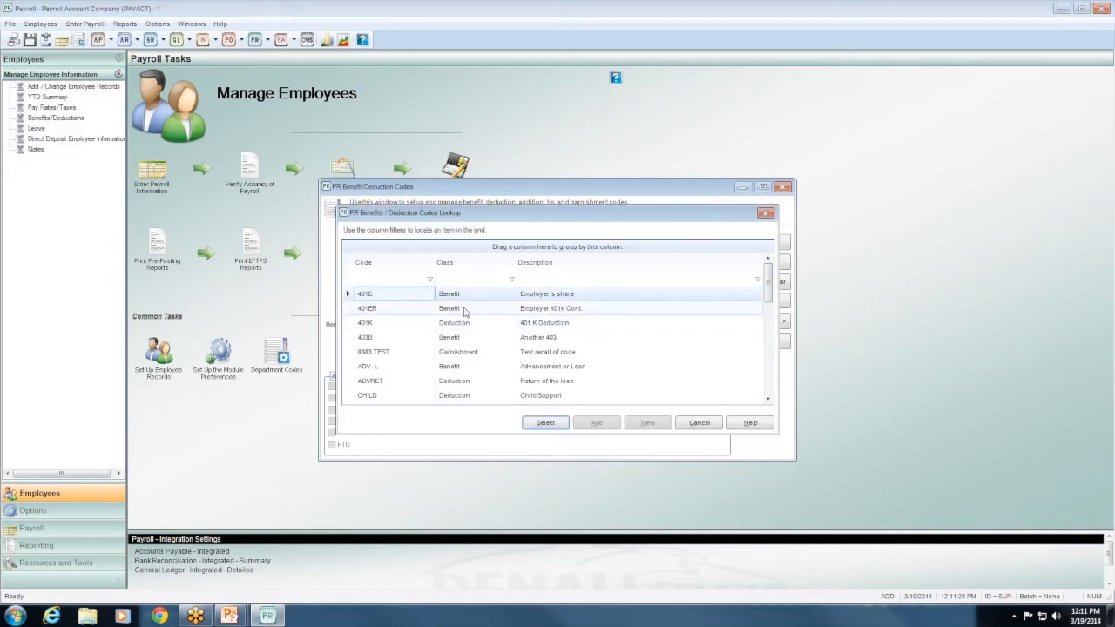
pyautogui.click(464, 312)
pyautogui.click(546, 423)
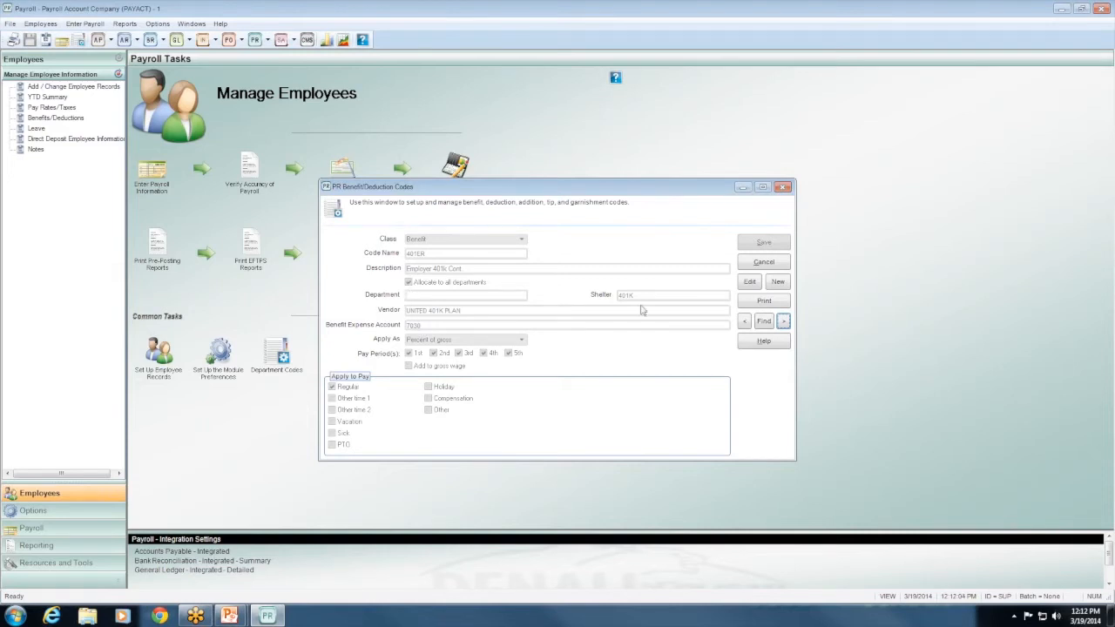
# Step: Edit the 401ER code, turning its allocation to all departments off to expose the department field and back on
pyautogui.click(752, 283)
pyautogui.click(409, 284)
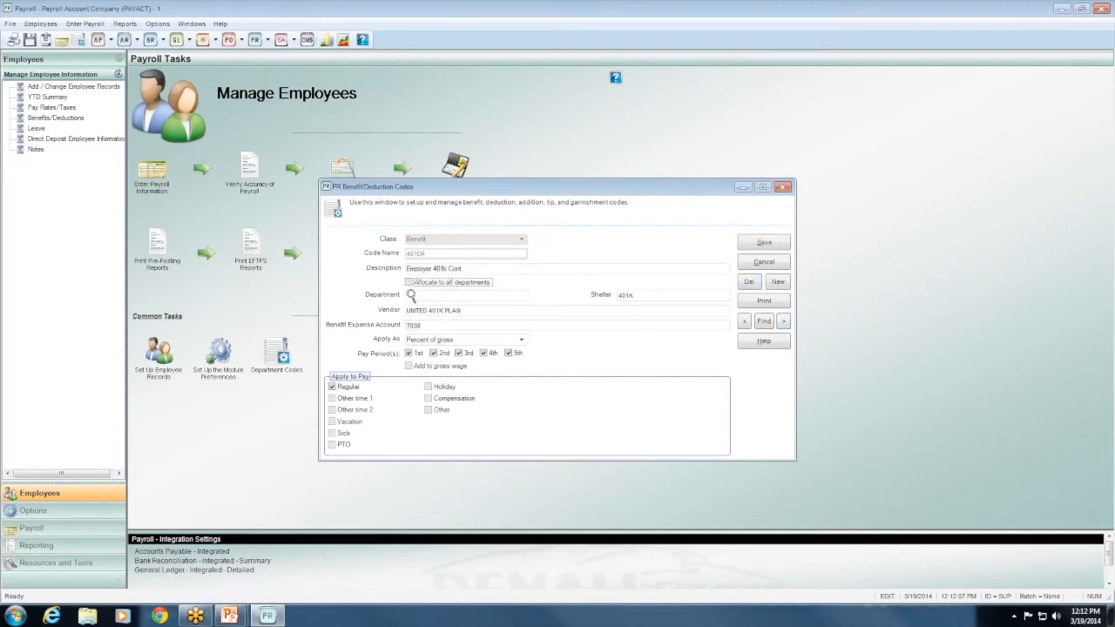
pyautogui.click(409, 283)
# Step: Discard the edits and load the 401K deduction code from the lookup to review its shelter and vendor
pyautogui.click(763, 322)
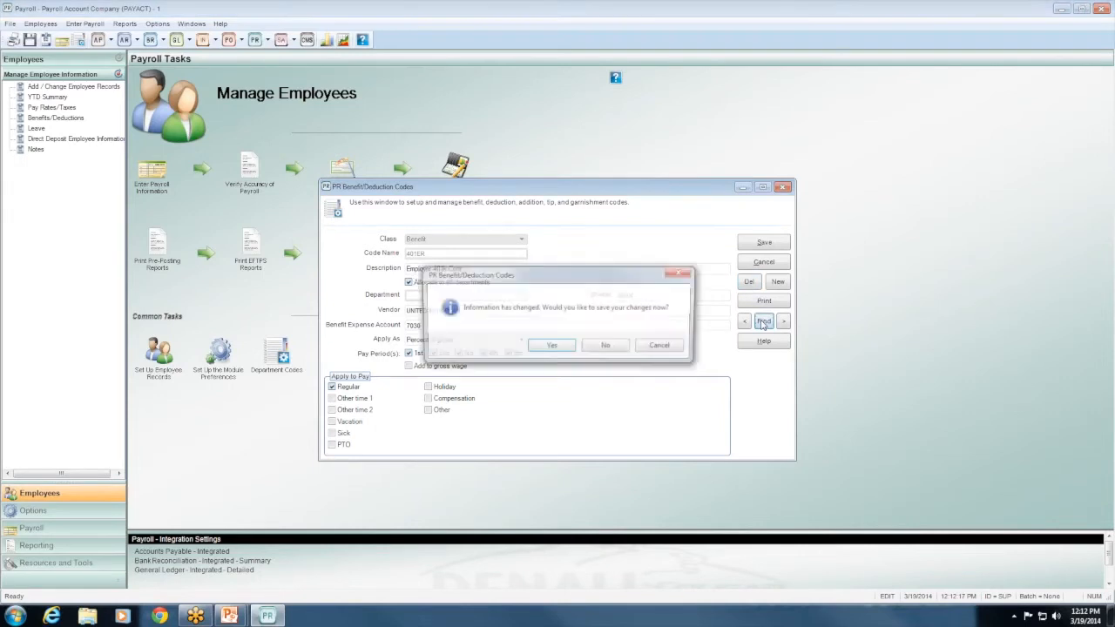
pyautogui.click(604, 344)
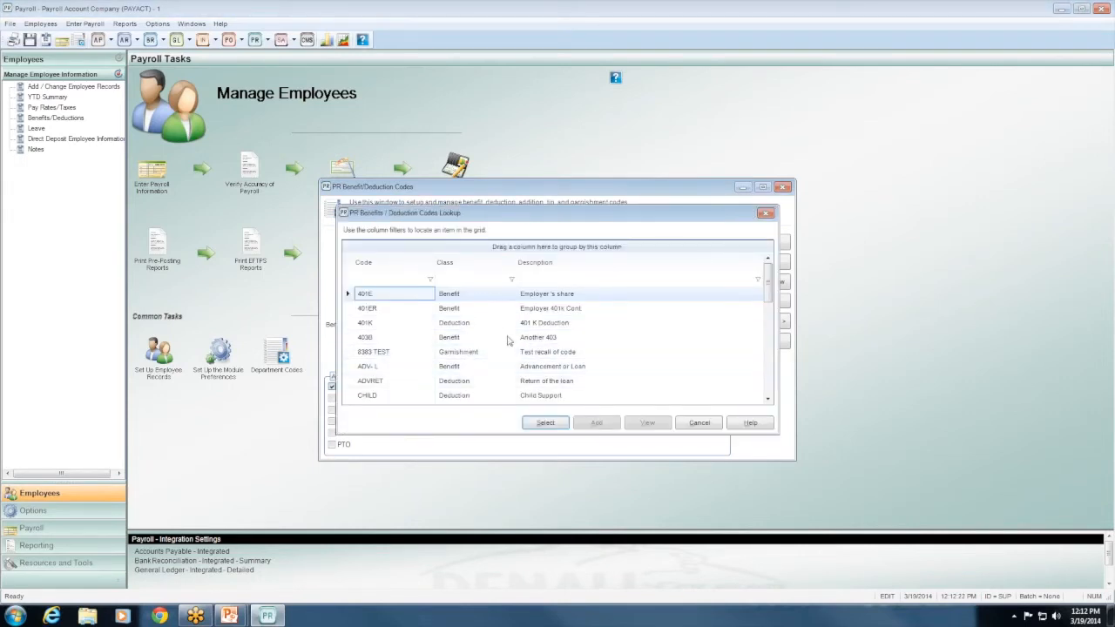
pyautogui.click(488, 329)
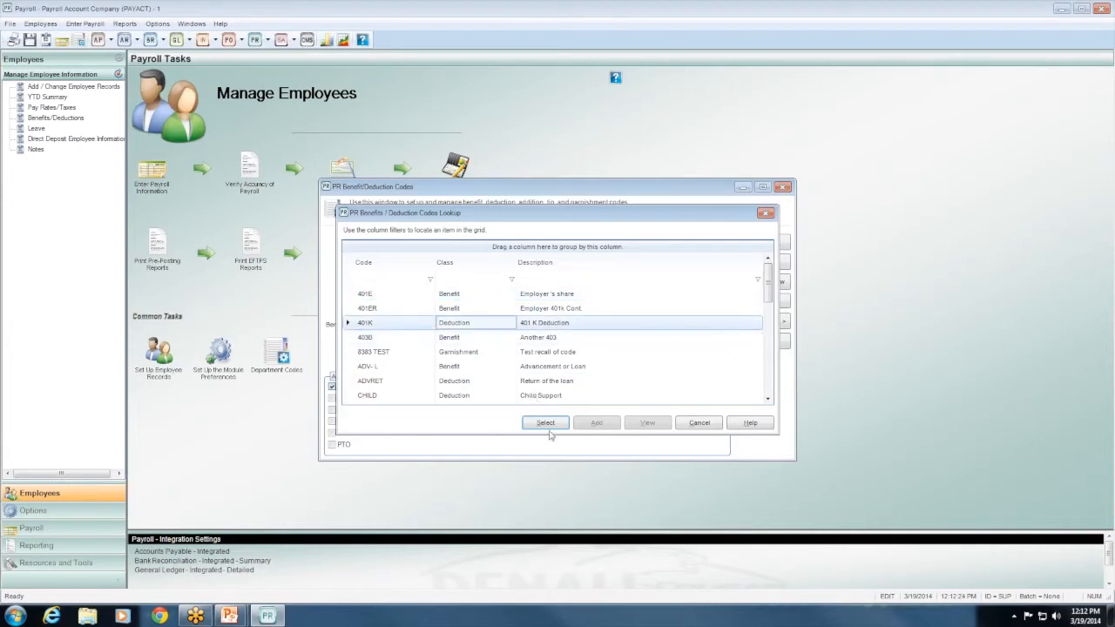
pyautogui.click(545, 423)
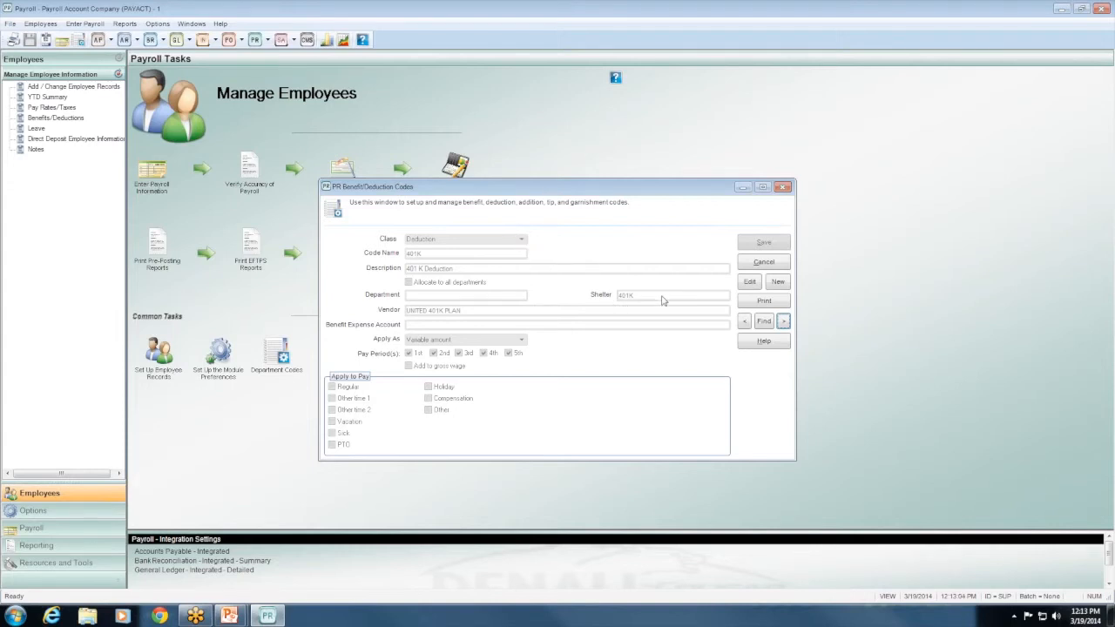
# Step: Load the 8383 TEST garnishment code from the lookup to review its settings
pyautogui.click(763, 325)
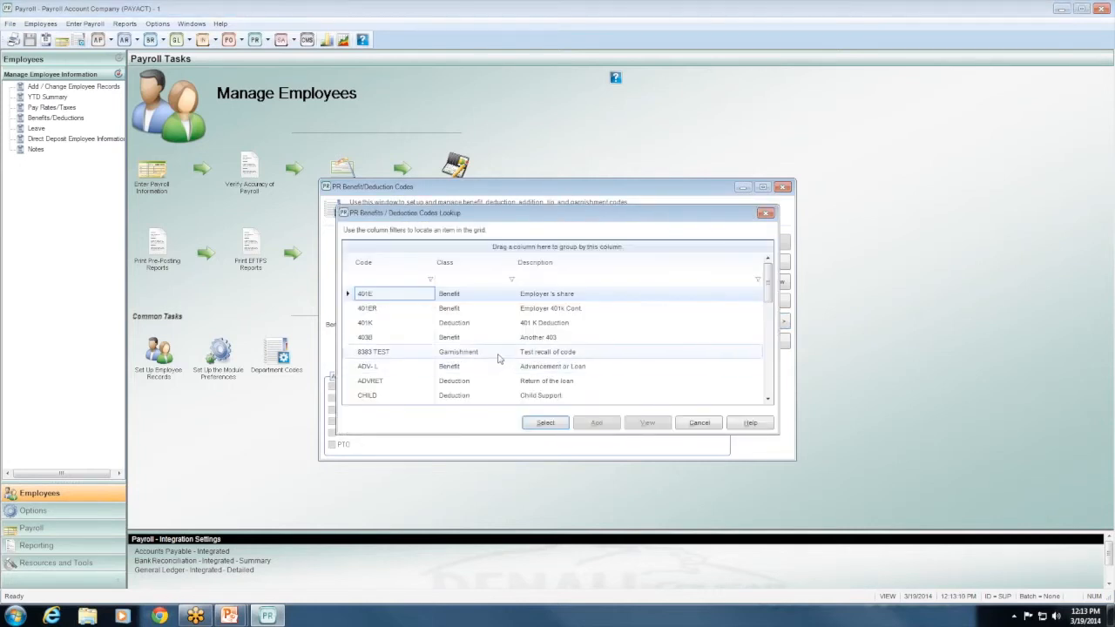
pyautogui.click(503, 356)
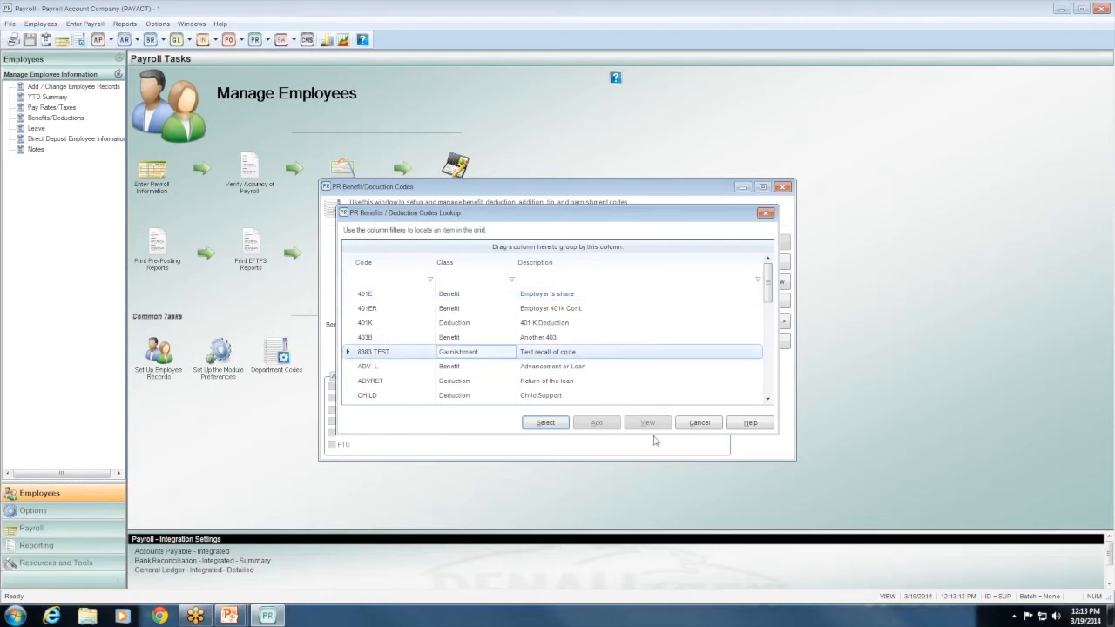
pyautogui.click(543, 422)
pyautogui.click(545, 423)
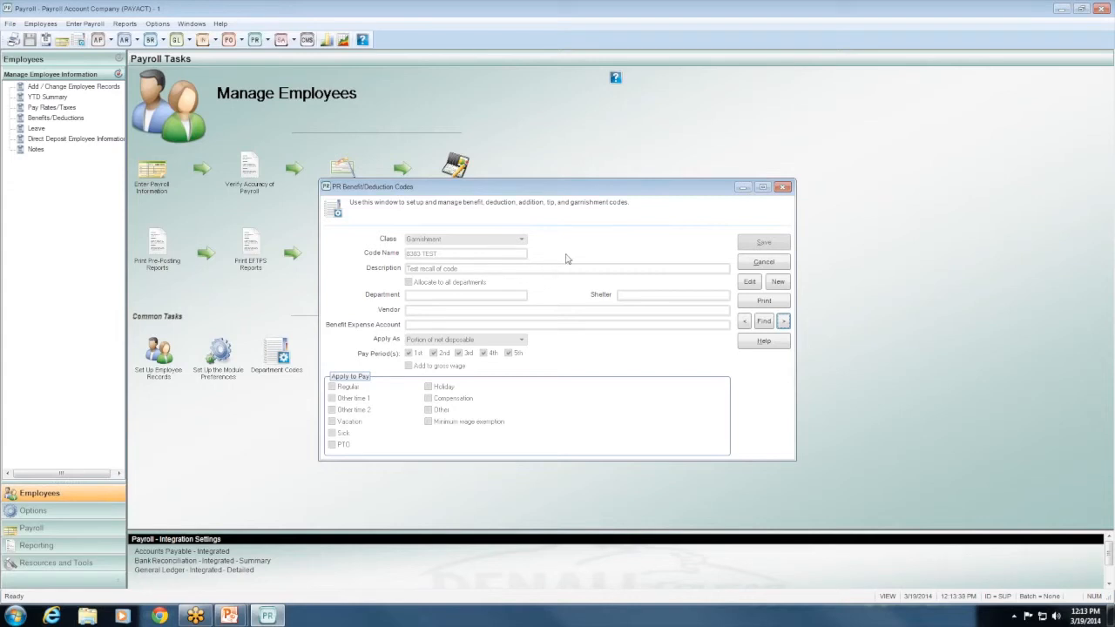
# Step: Find the TIP1 addition code in the lookup and load it to review its settings
pyautogui.click(763, 322)
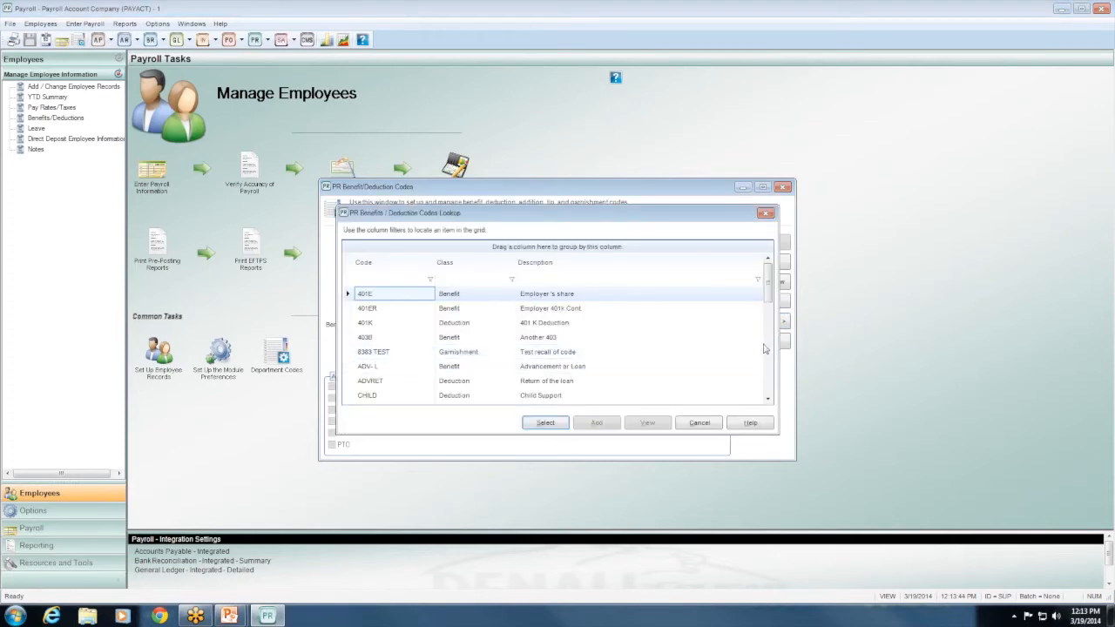
pyautogui.scroll(-3, 764, 349)
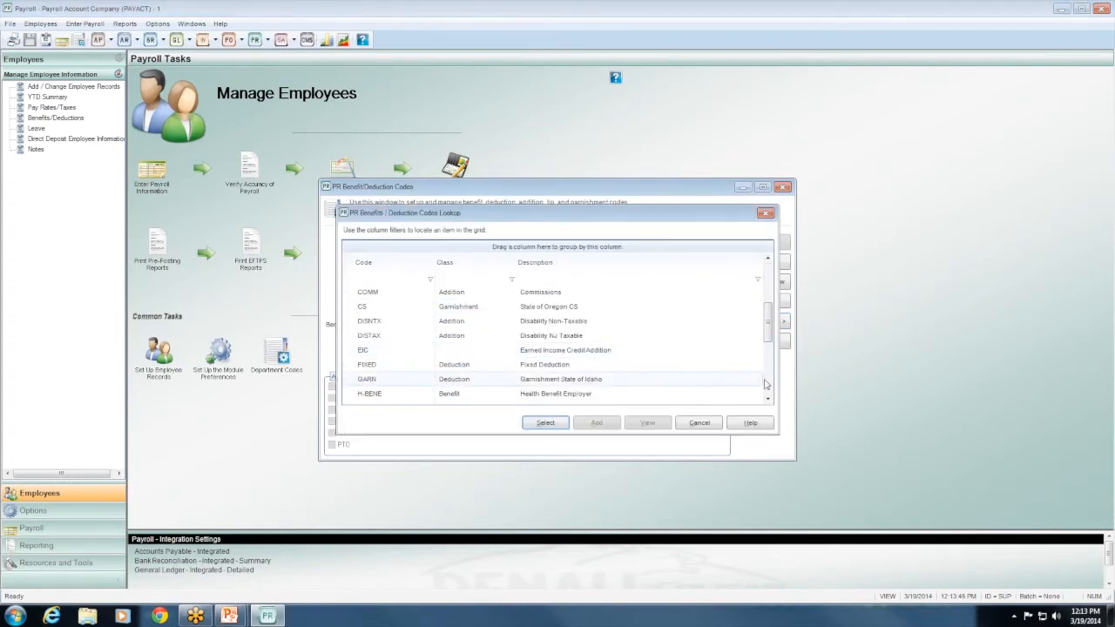
pyautogui.scroll(-3, 765, 384)
pyautogui.click(552, 394)
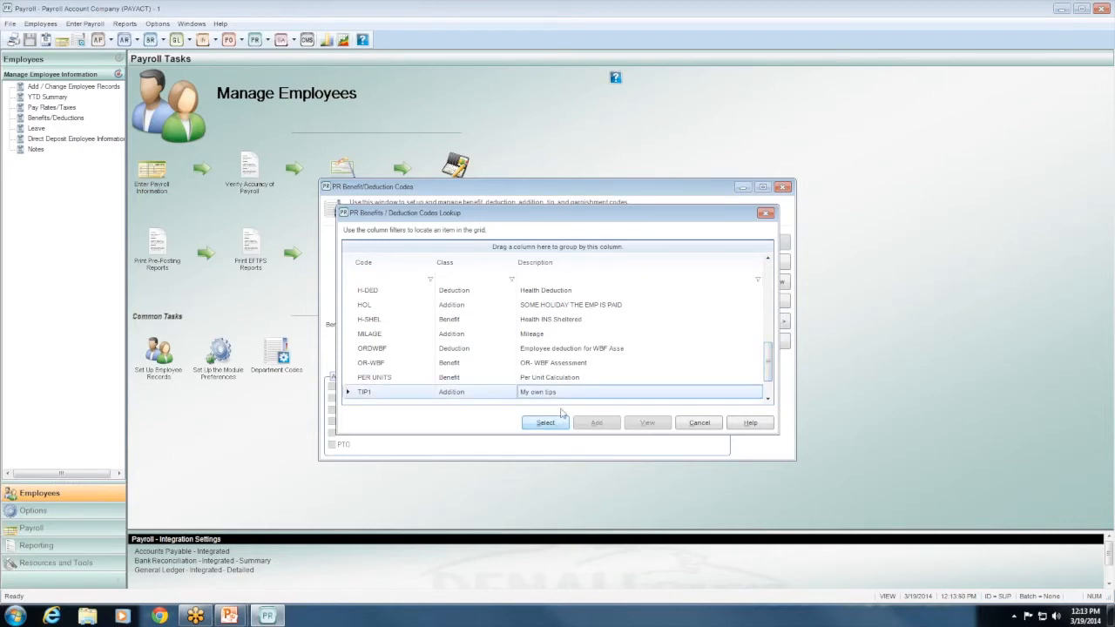
pyautogui.click(558, 421)
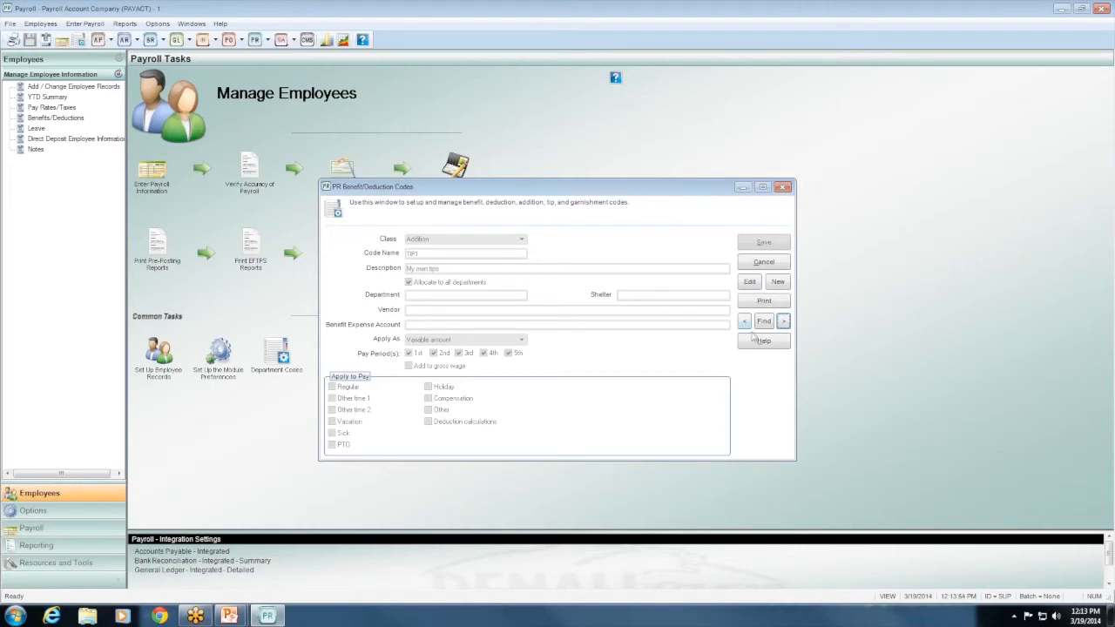
# Step: Start a new benefit/deduction code with the class Tip, and close the window without saving
pyautogui.click(778, 281)
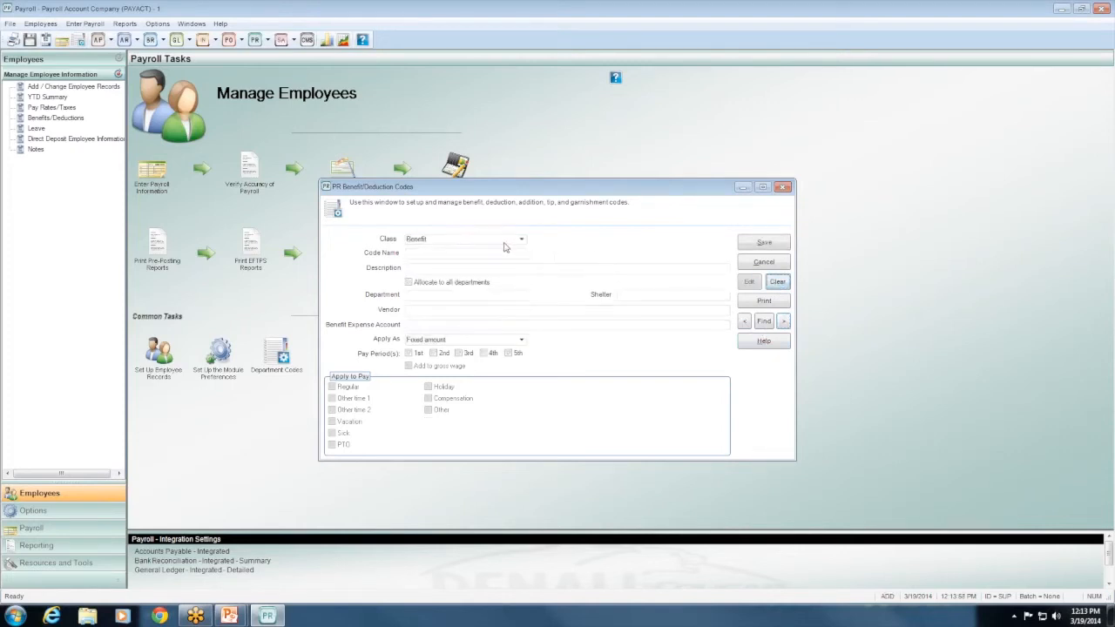
pyautogui.click(521, 238)
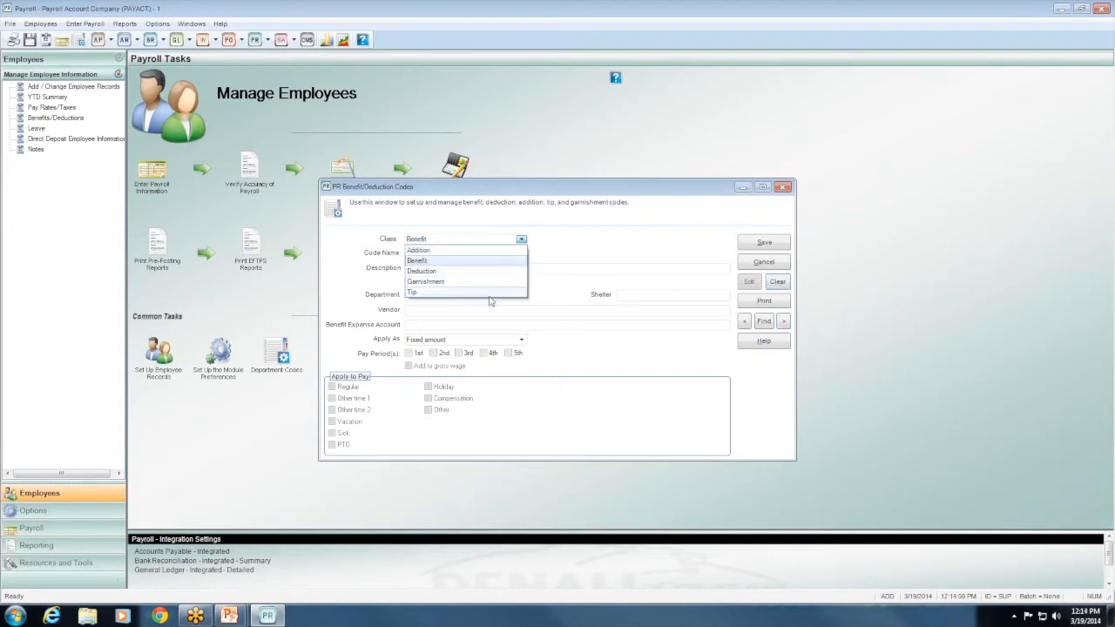
pyautogui.click(483, 279)
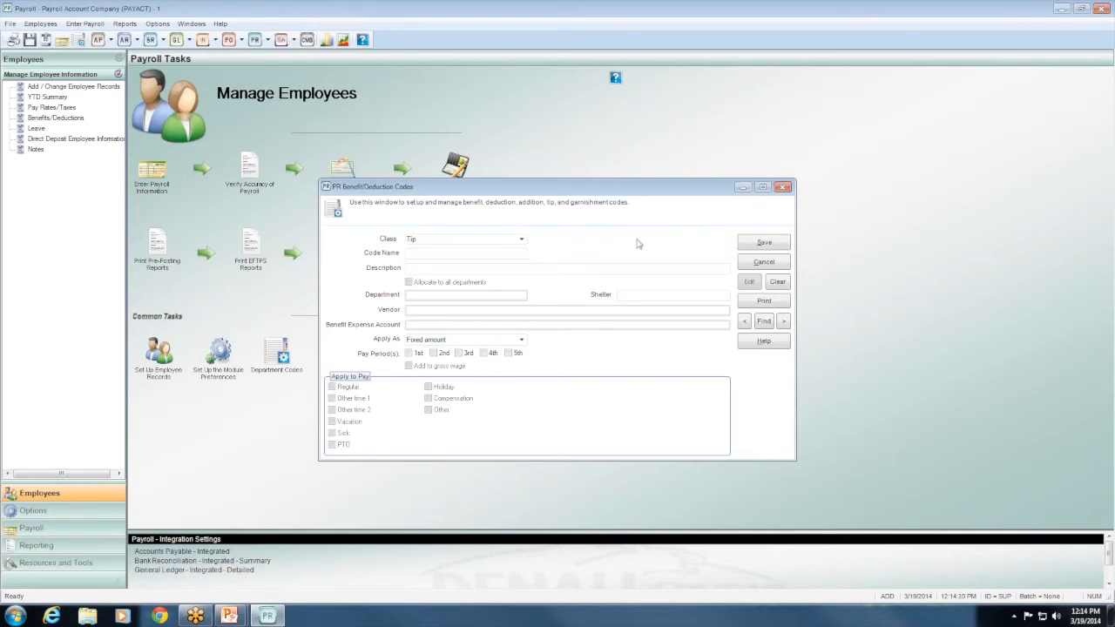
pyautogui.click(522, 240)
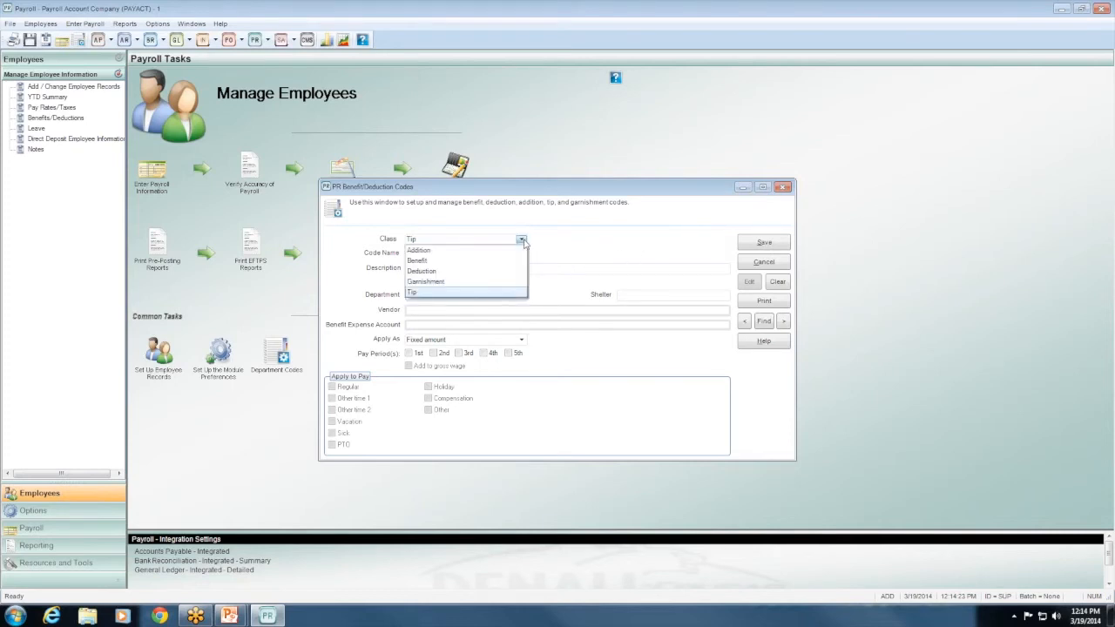
pyautogui.click(511, 299)
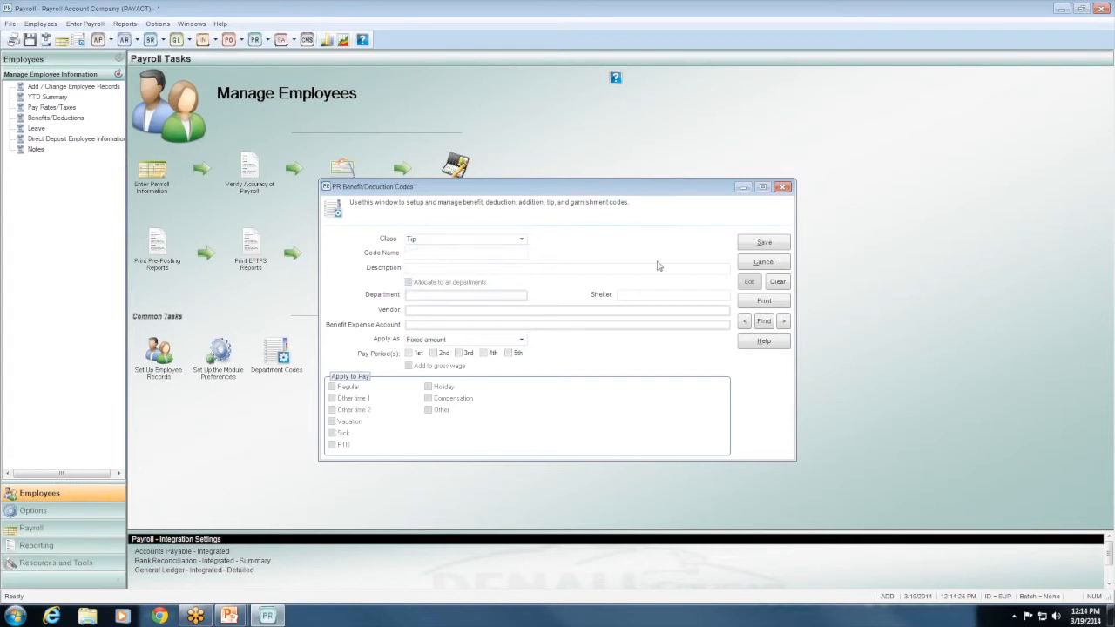
pyautogui.click(771, 268)
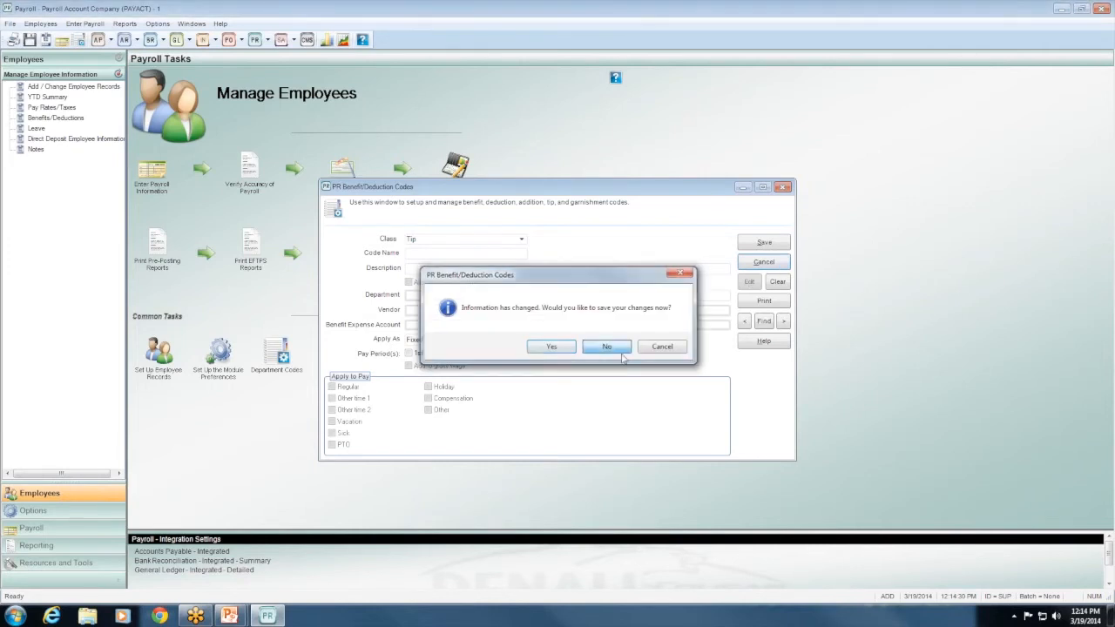
pyautogui.click(607, 347)
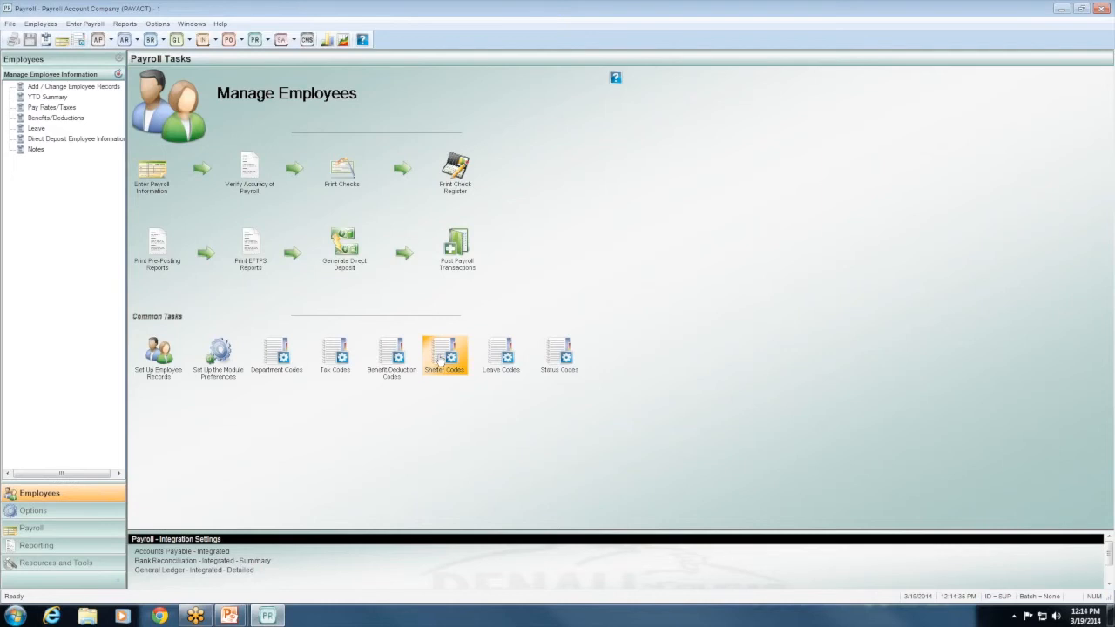
# Step: Open the shelter codes and load the 401K shelter from the lookup for editing
pyautogui.click(440, 359)
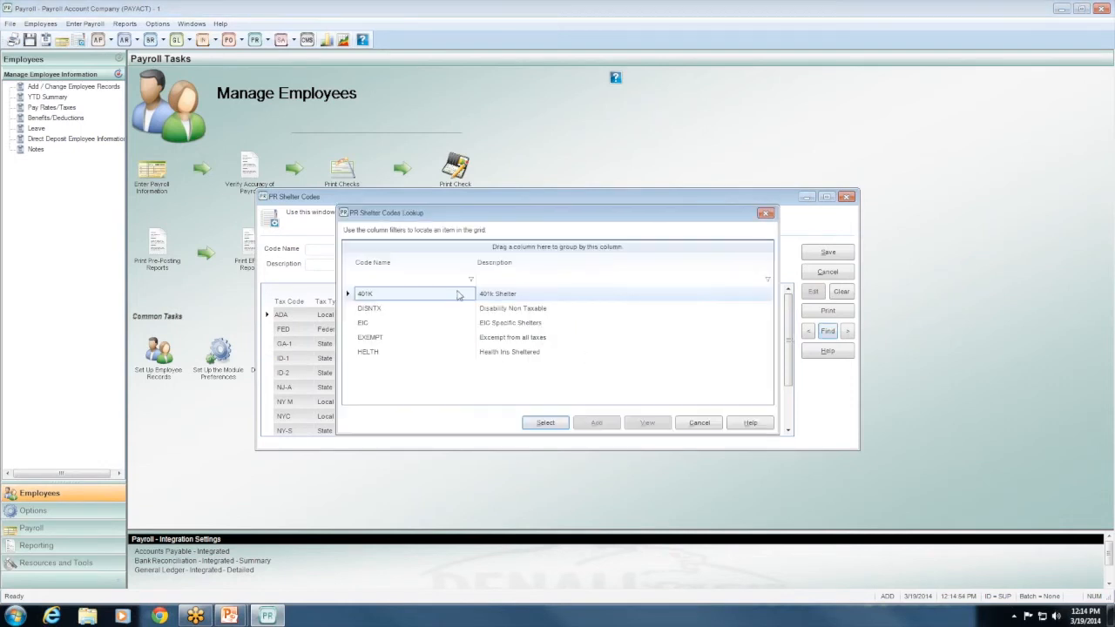
pyautogui.click(547, 427)
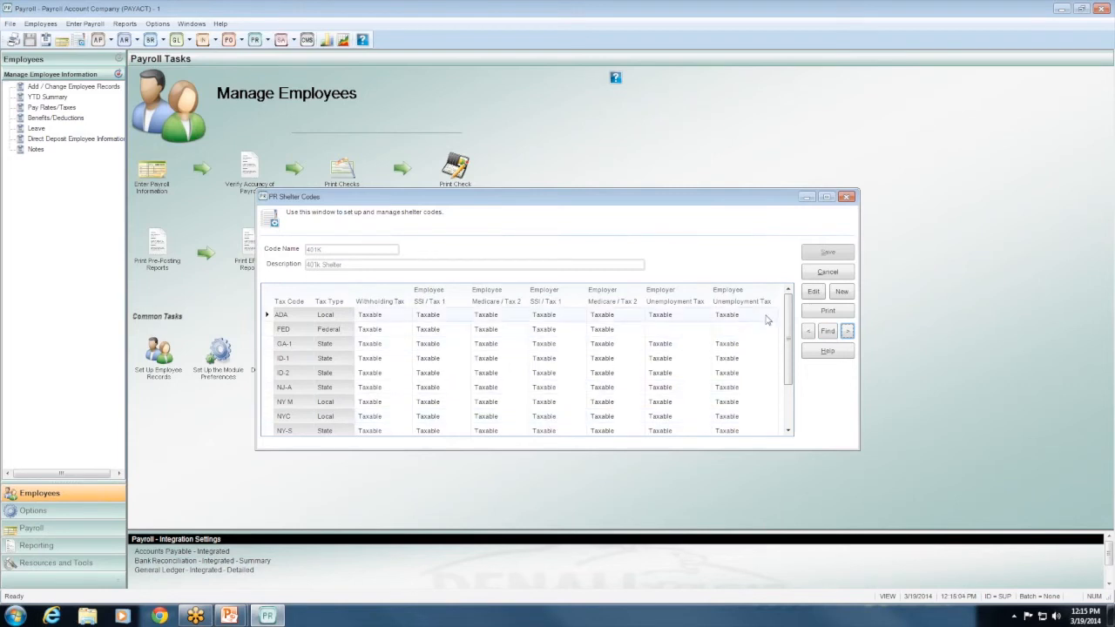
pyautogui.click(813, 293)
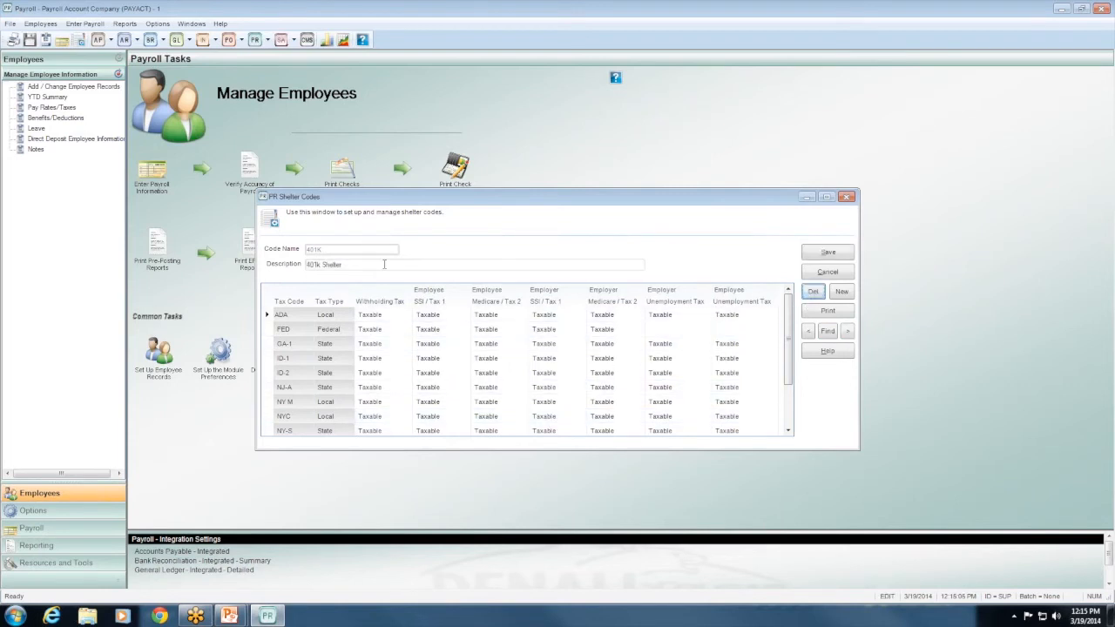
# Step: Set the FED withholding tax of the 401K shelter to Sheltered and review its SSI and Medicare settings
pyautogui.click(399, 335)
pyautogui.click(403, 331)
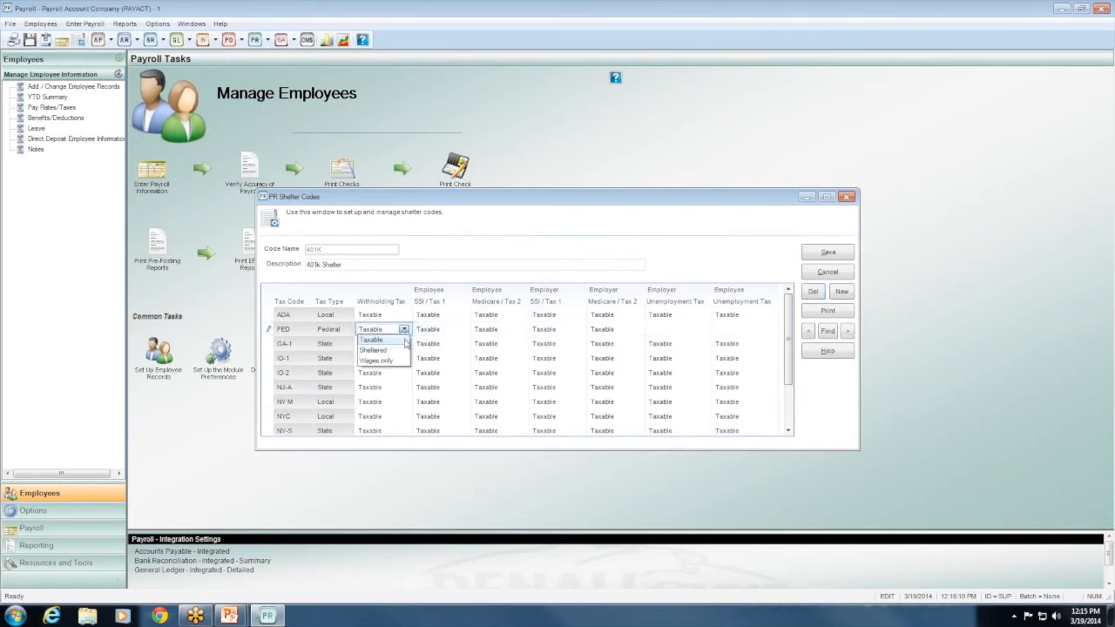
pyautogui.click(403, 350)
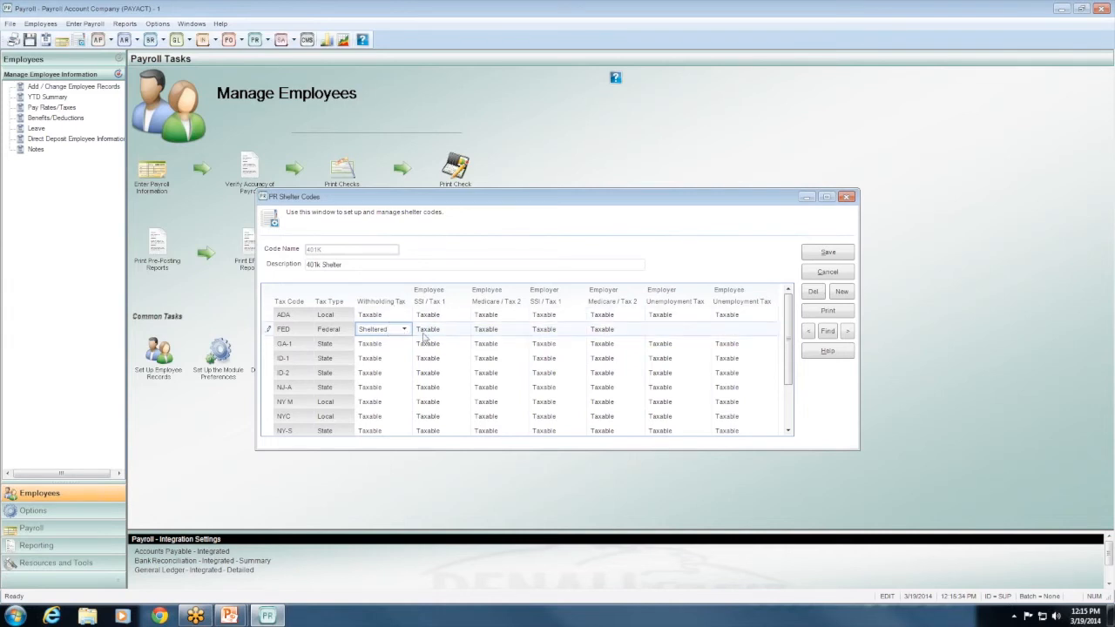
pyautogui.click(427, 334)
pyautogui.click(518, 338)
pyautogui.click(555, 337)
pyautogui.click(619, 336)
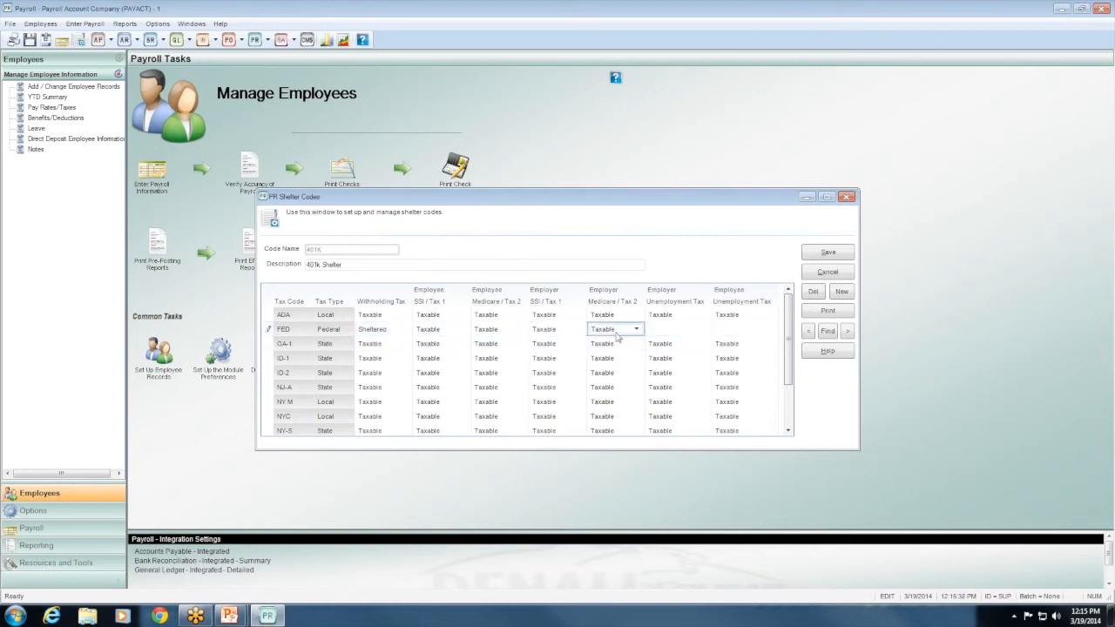
# Step: Set the ID-1 state withholding tax of the 401K shelter to Sheltered
pyautogui.click(382, 358)
pyautogui.click(403, 359)
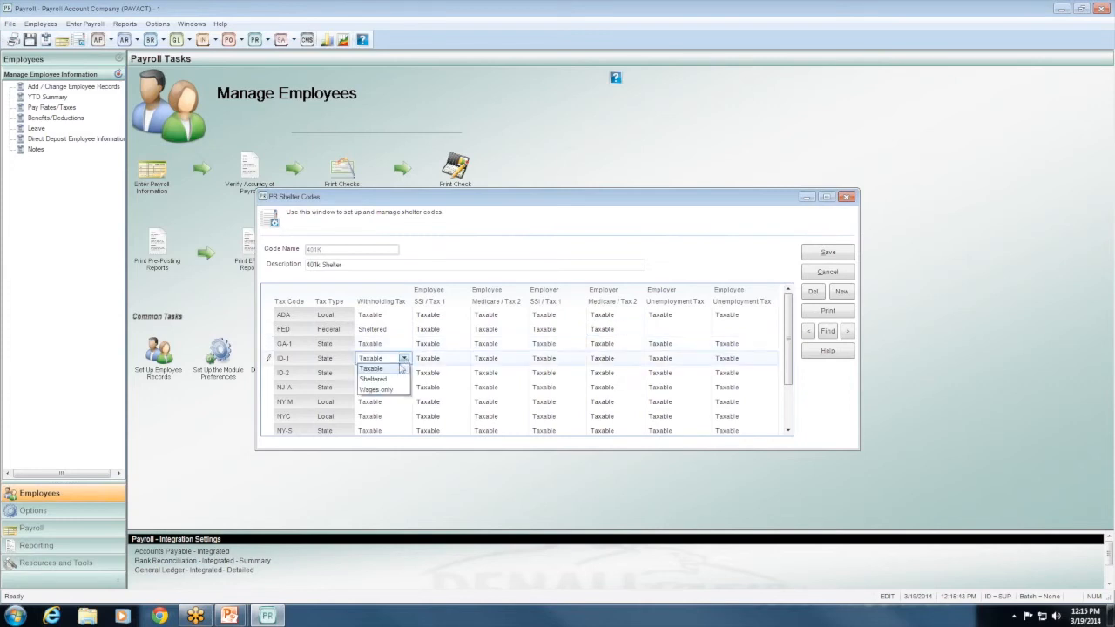
pyautogui.click(396, 380)
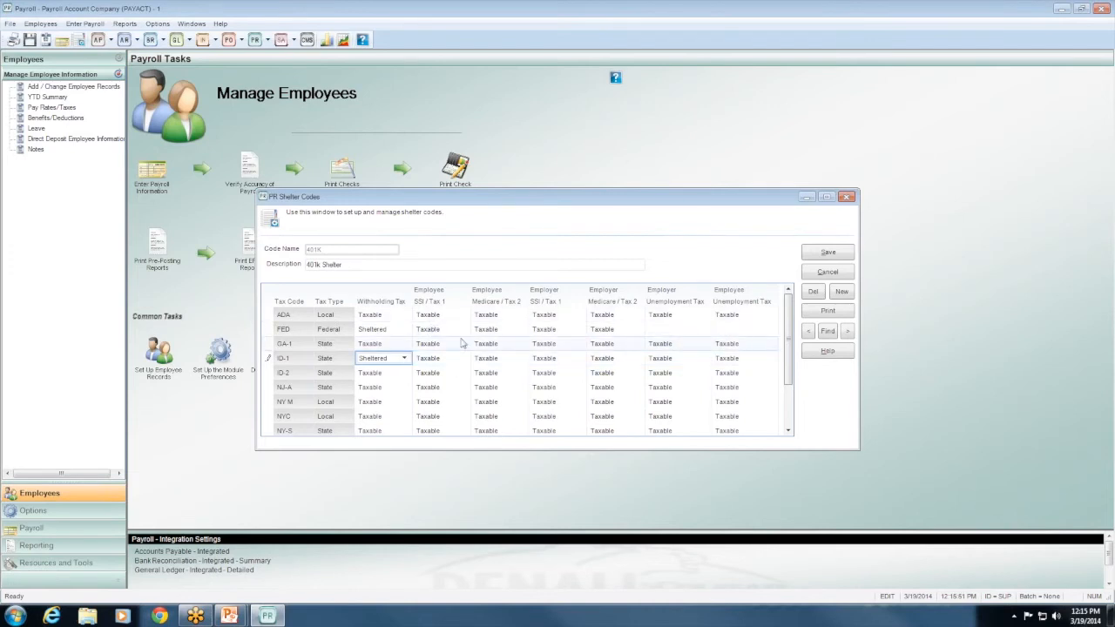
# Step: Close the shelter codes without saving the changes and open the leave codes
pyautogui.click(808, 332)
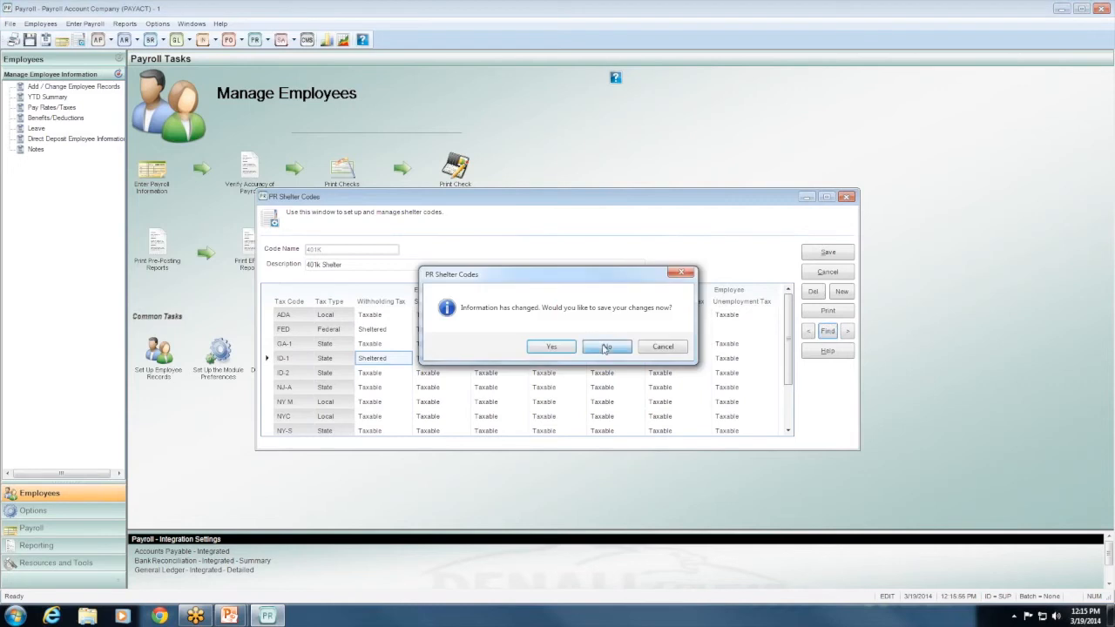
pyautogui.click(606, 346)
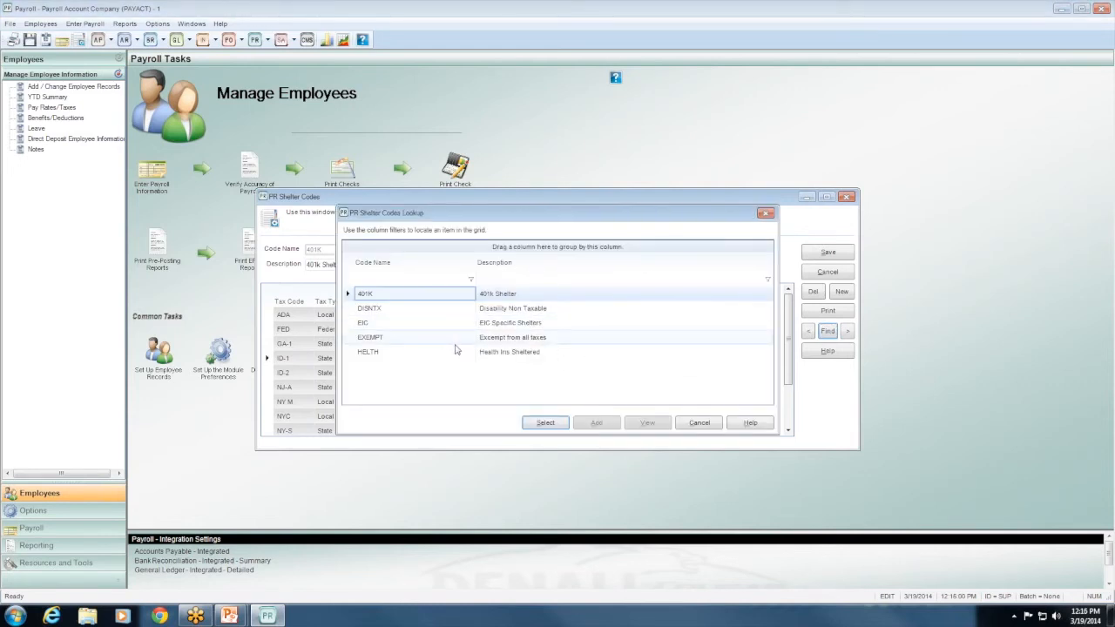
pyautogui.click(700, 423)
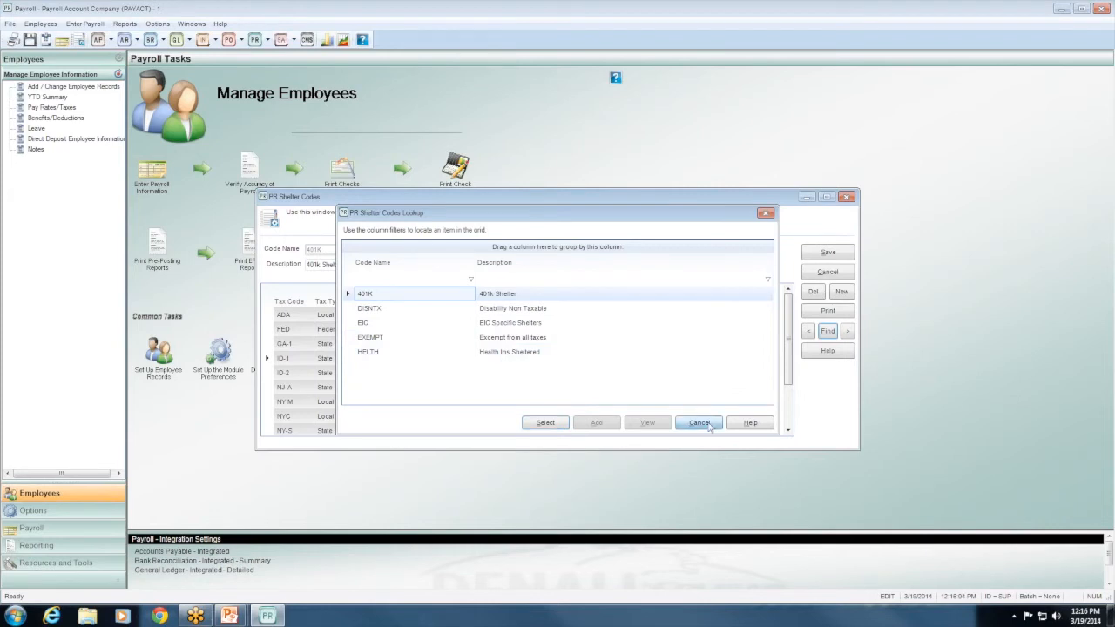
pyautogui.click(819, 277)
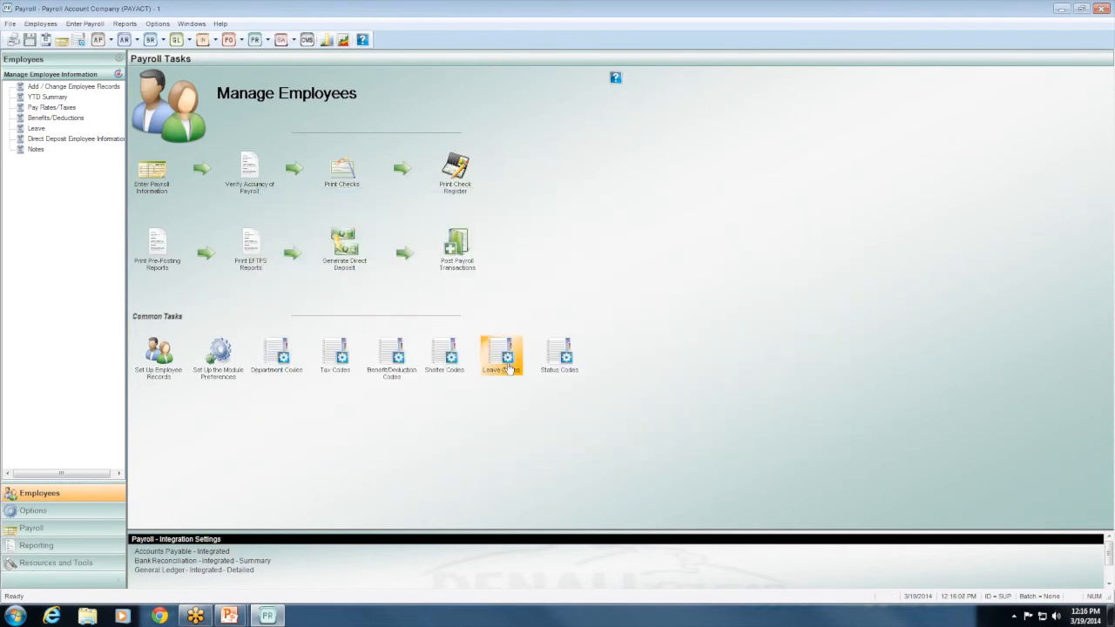
pyautogui.click(509, 369)
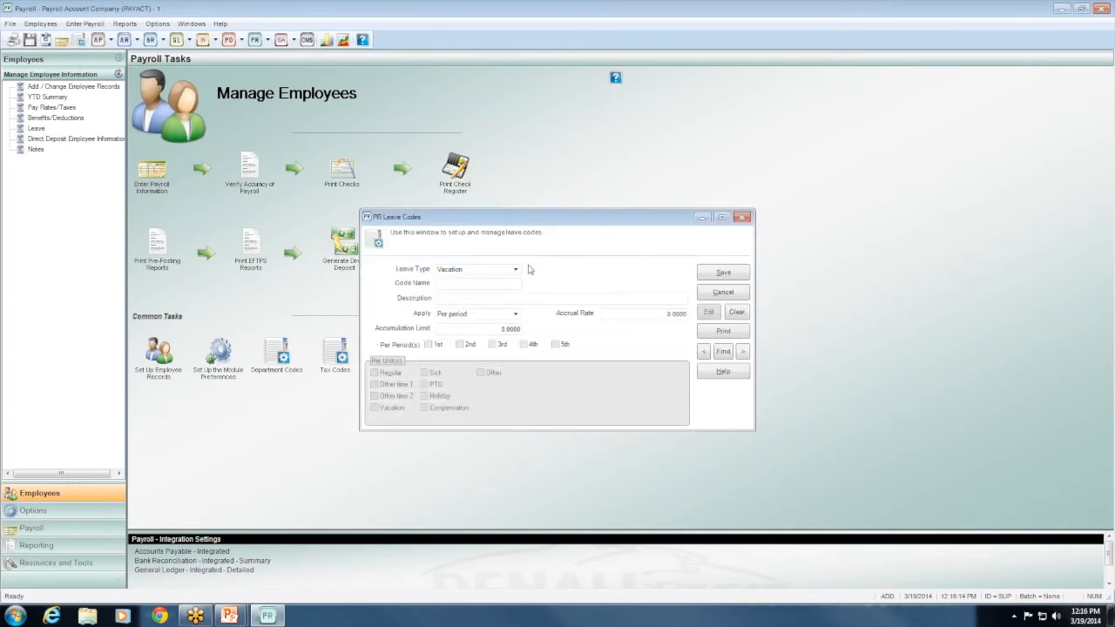
# Step: Set the new leave code's type to PTO and its application to Per unit, and review the other available options
pyautogui.click(515, 270)
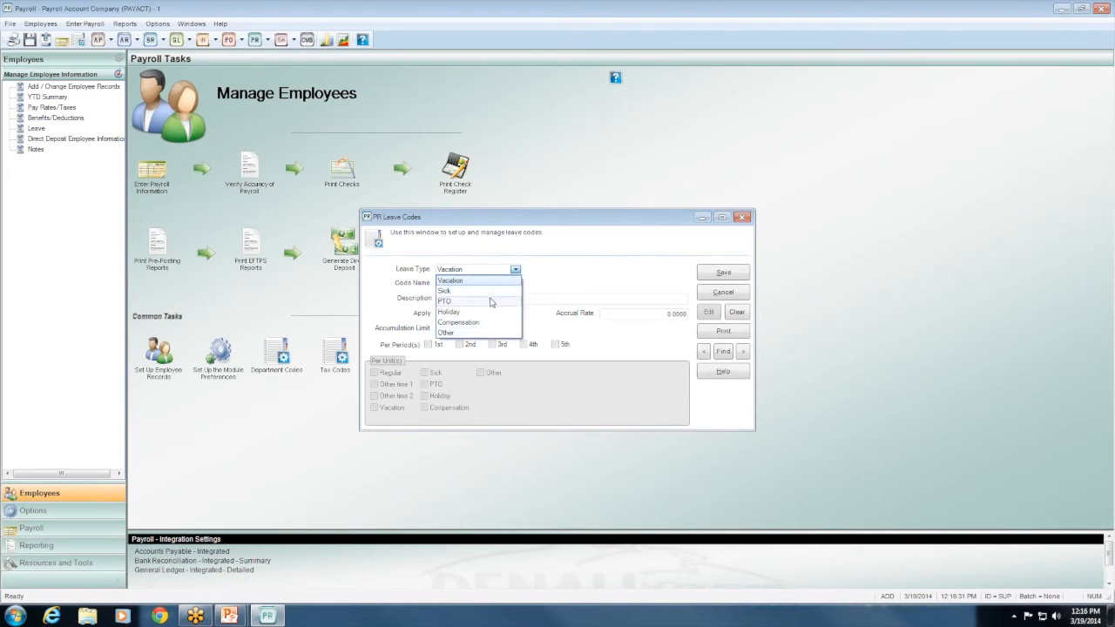
pyautogui.click(491, 301)
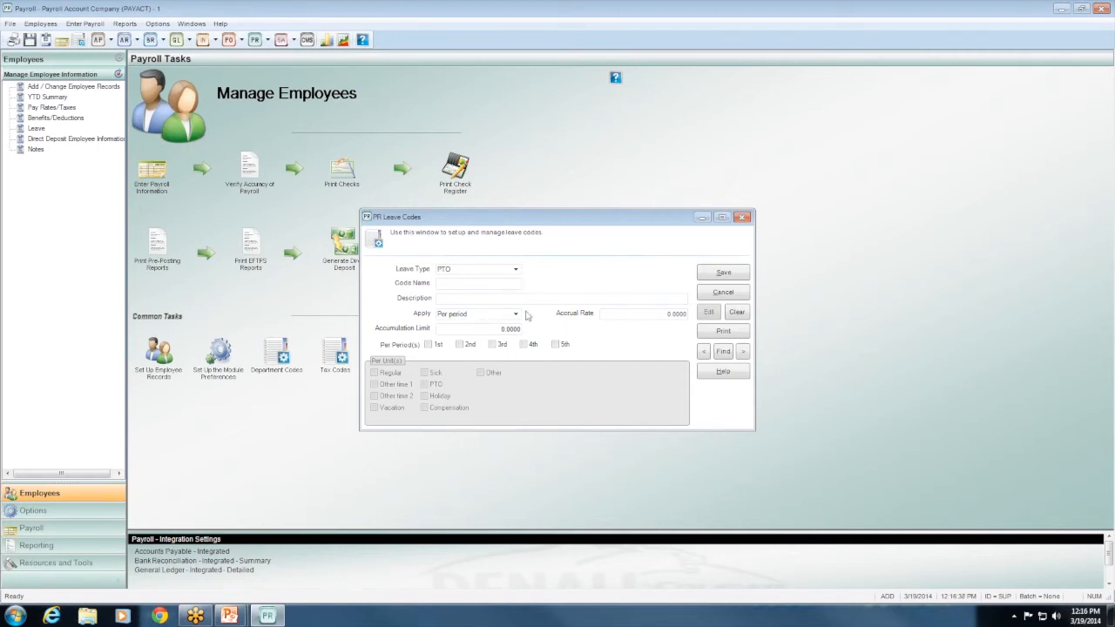
pyautogui.click(515, 315)
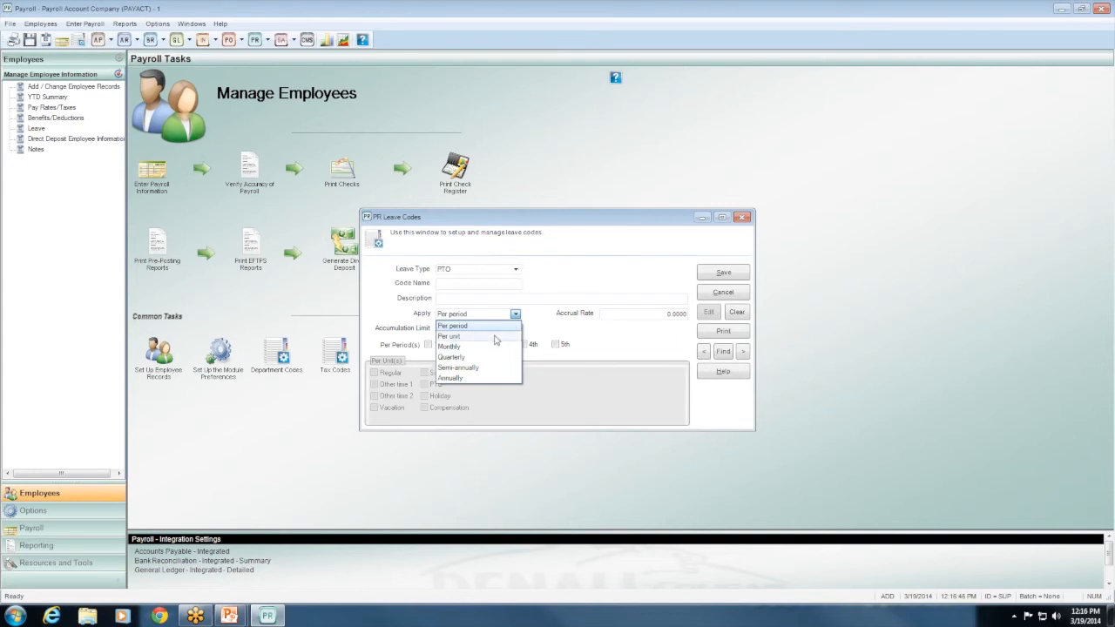
pyautogui.click(494, 338)
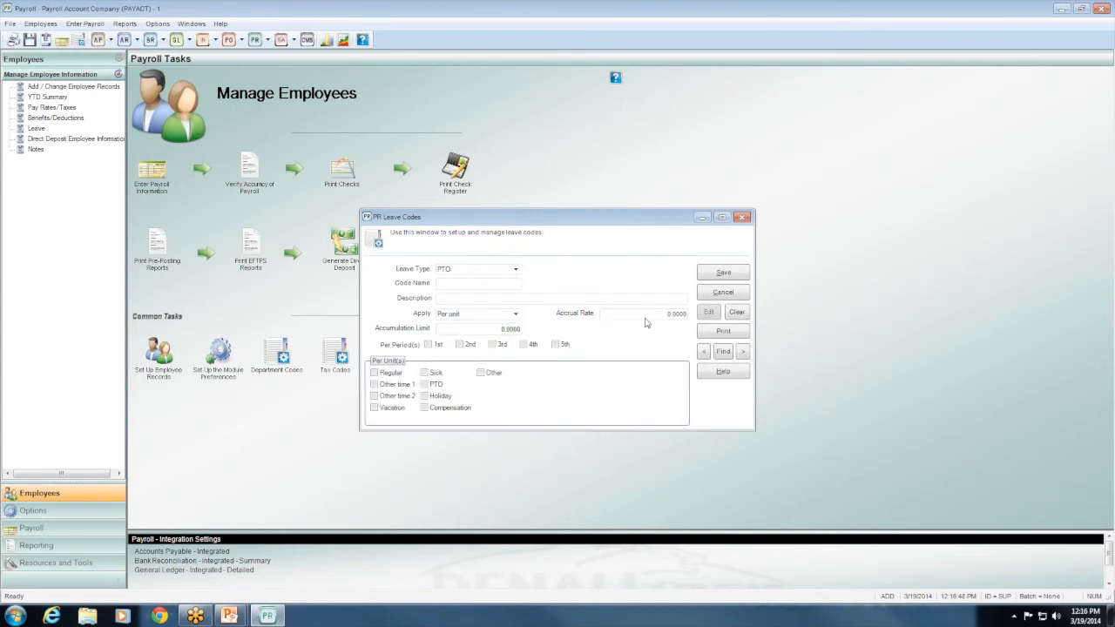
pyautogui.click(516, 314)
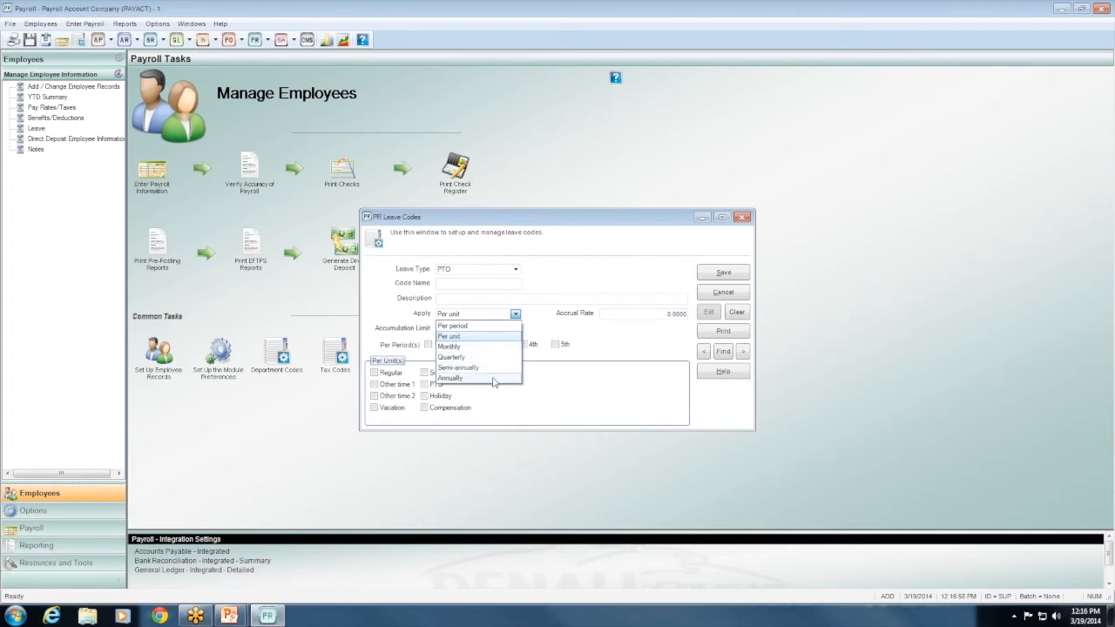
pyautogui.click(516, 270)
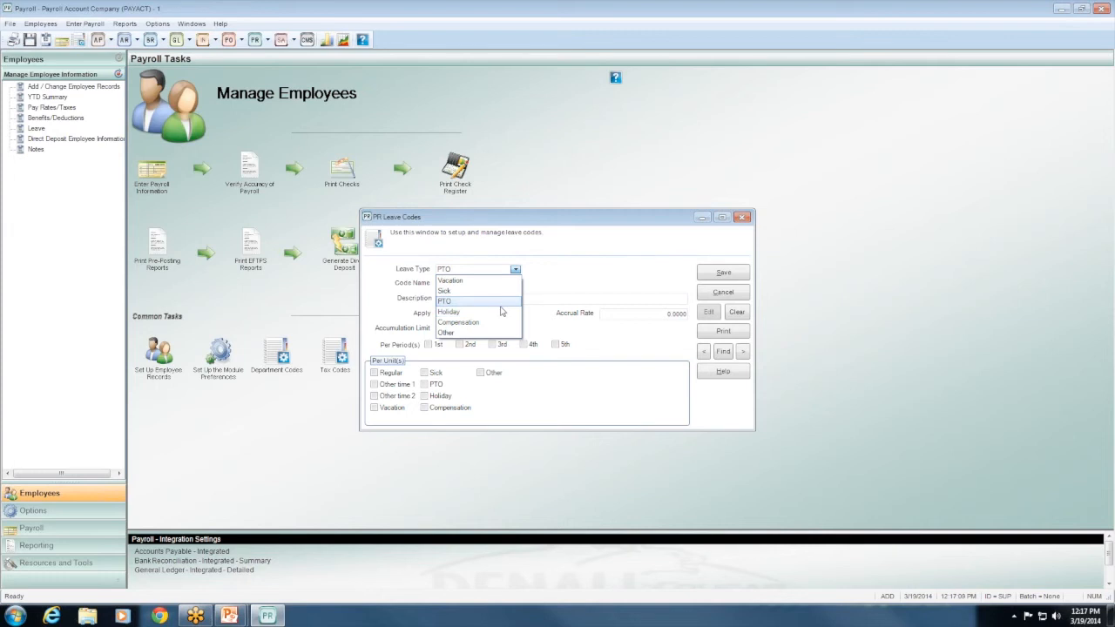
# Step: Load the HOL leave code from the leave codes lookup
pyautogui.click(724, 357)
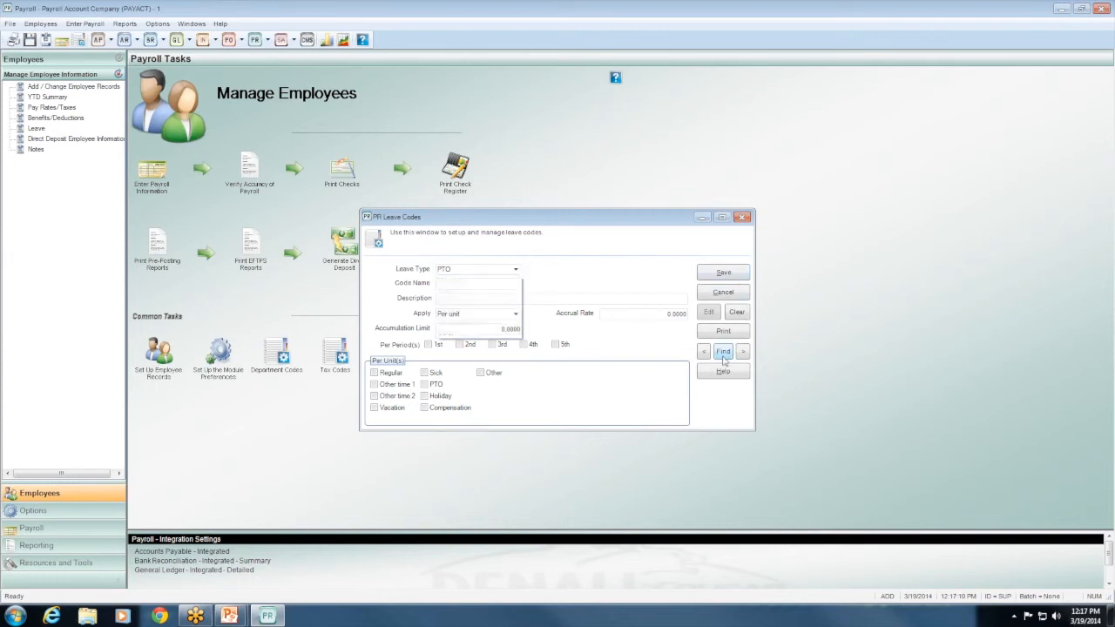
pyautogui.click(610, 348)
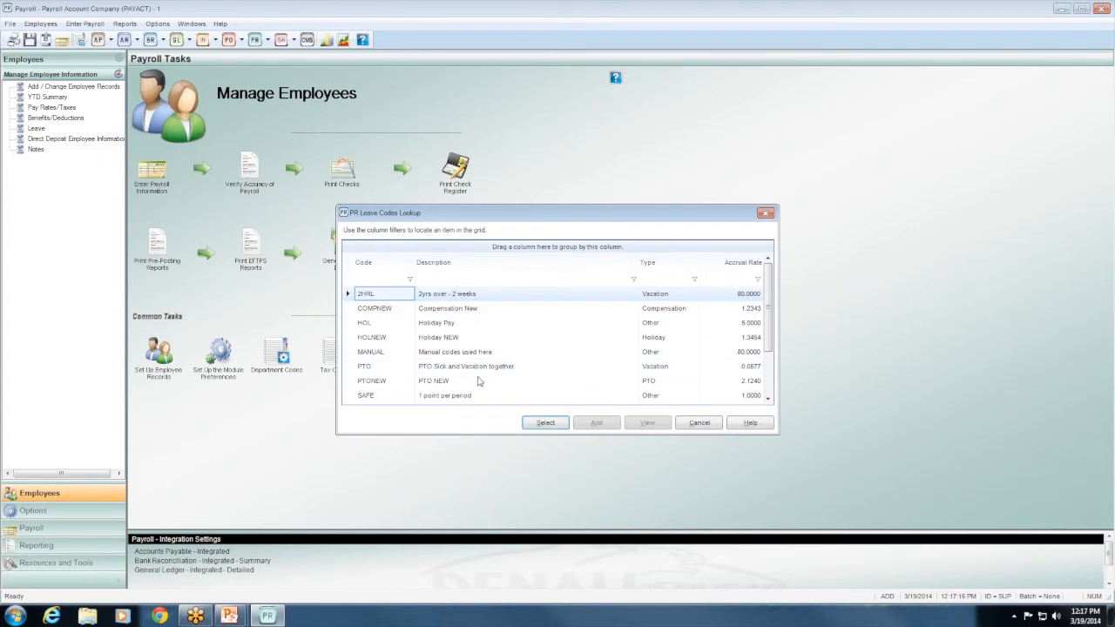
pyautogui.click(469, 326)
pyautogui.click(541, 423)
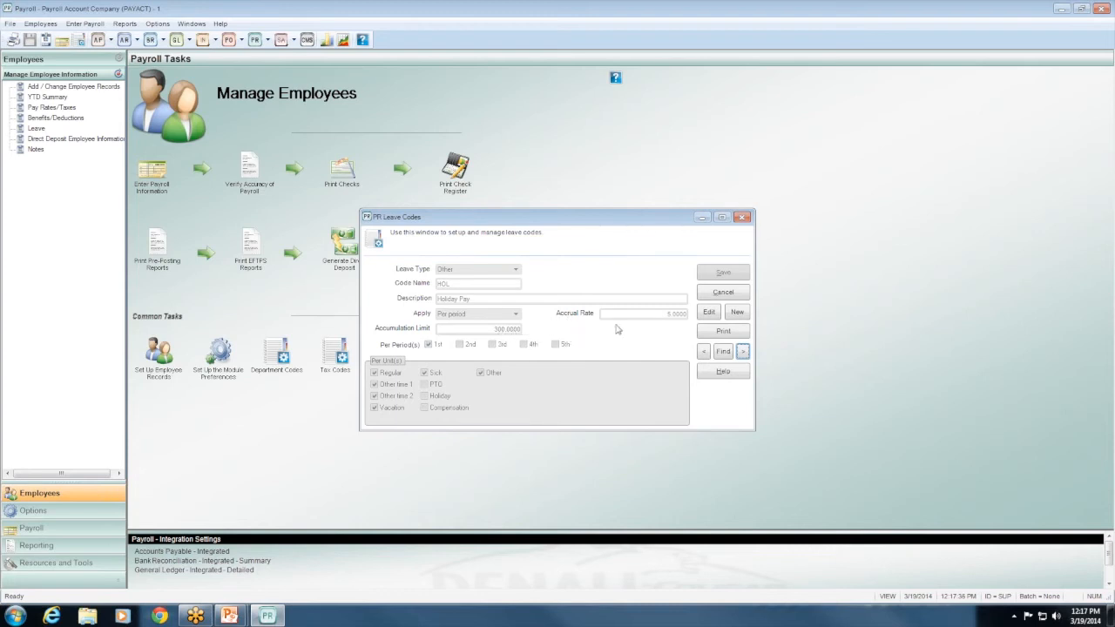
# Step: Set the HOL leave code to apply Per unit and close the leave codes without saving the change
pyautogui.click(709, 314)
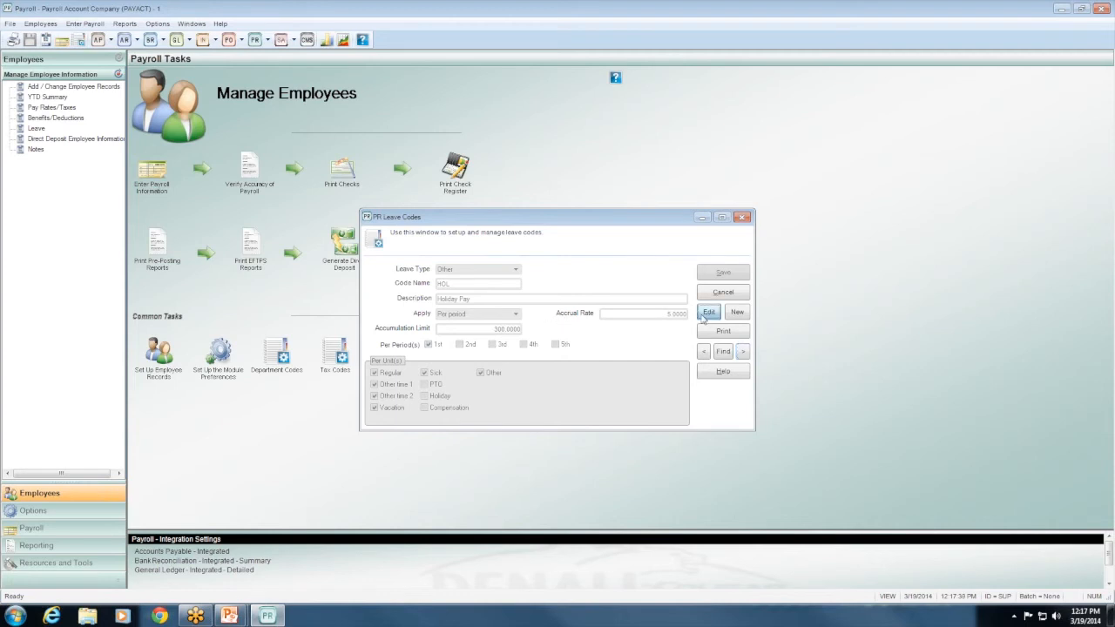
pyautogui.click(514, 314)
pyautogui.click(474, 336)
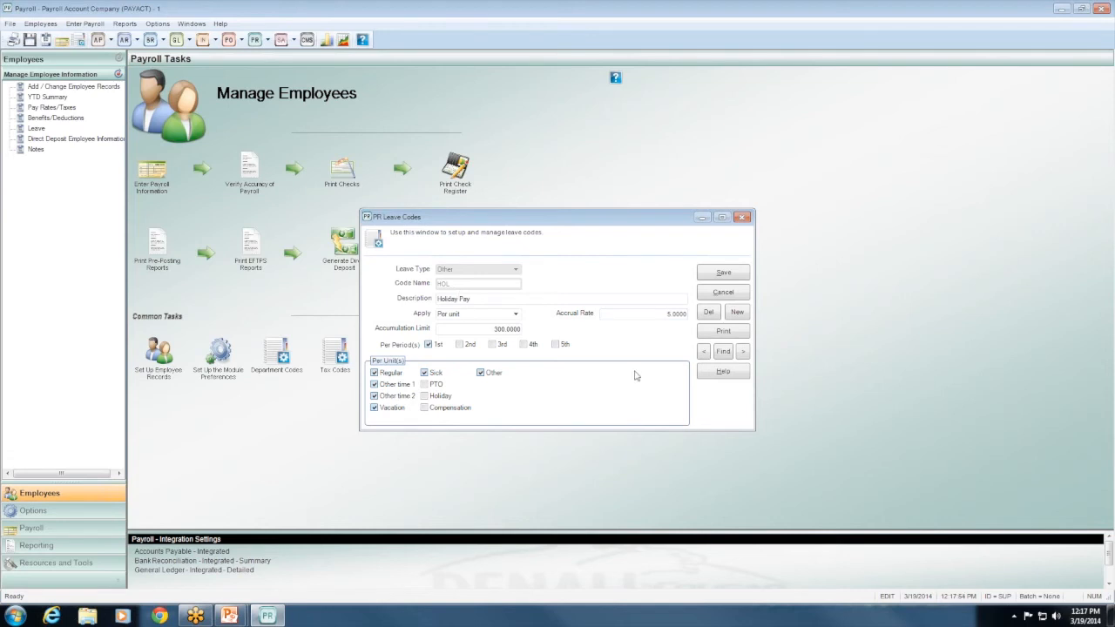
pyautogui.click(745, 295)
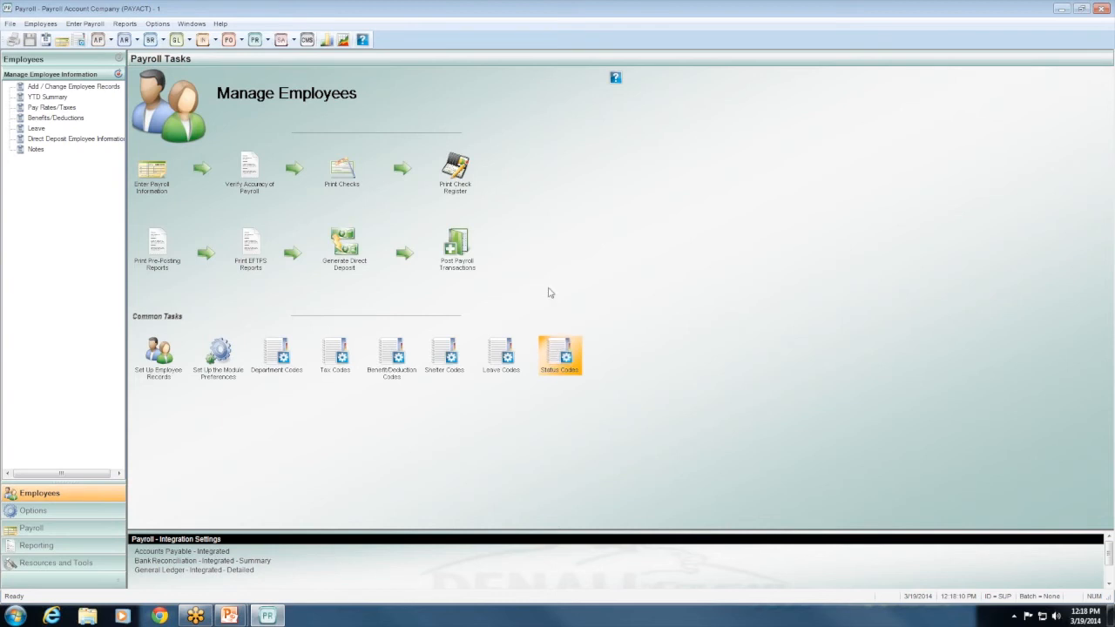
# Step: Open the status codes, check the available status types and load the ACTIVE code from the lookup
pyautogui.click(483, 318)
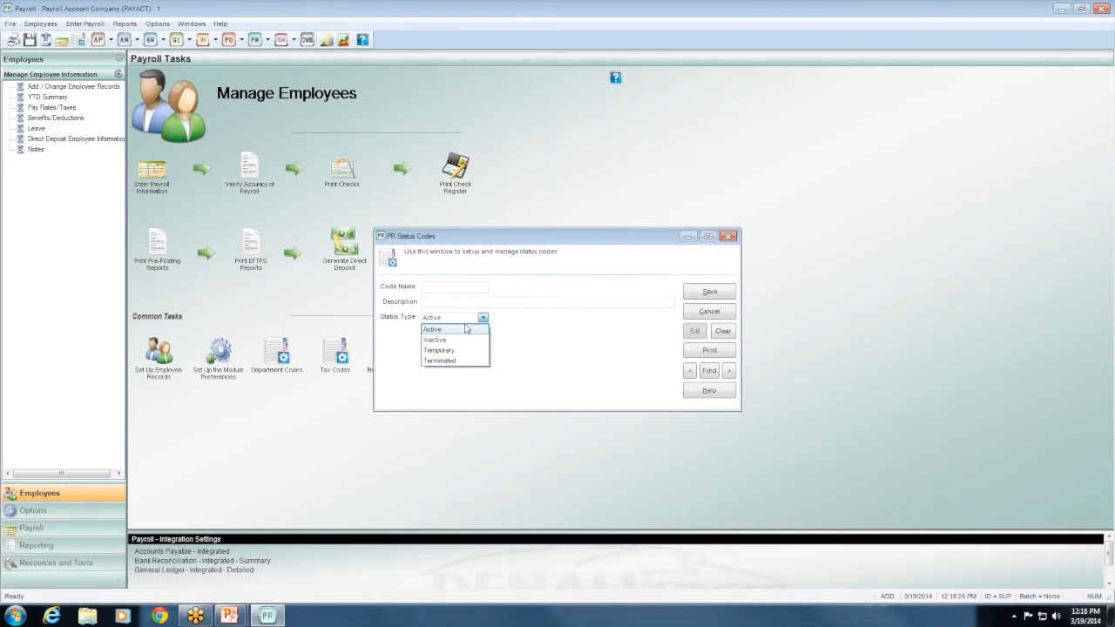
pyautogui.click(708, 373)
pyautogui.click(465, 300)
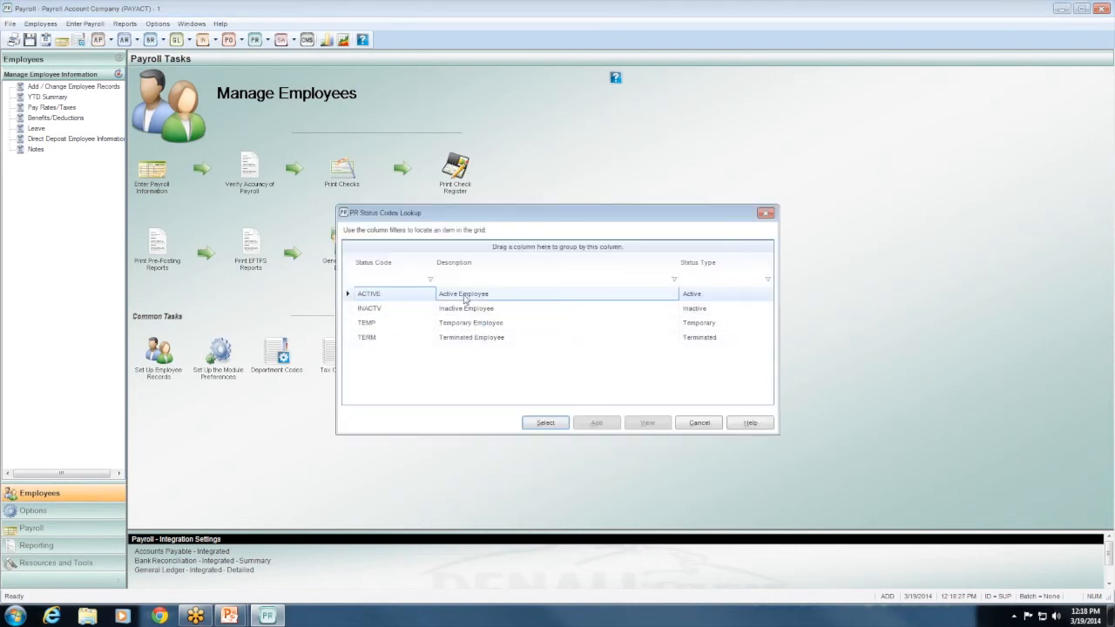
pyautogui.click(545, 423)
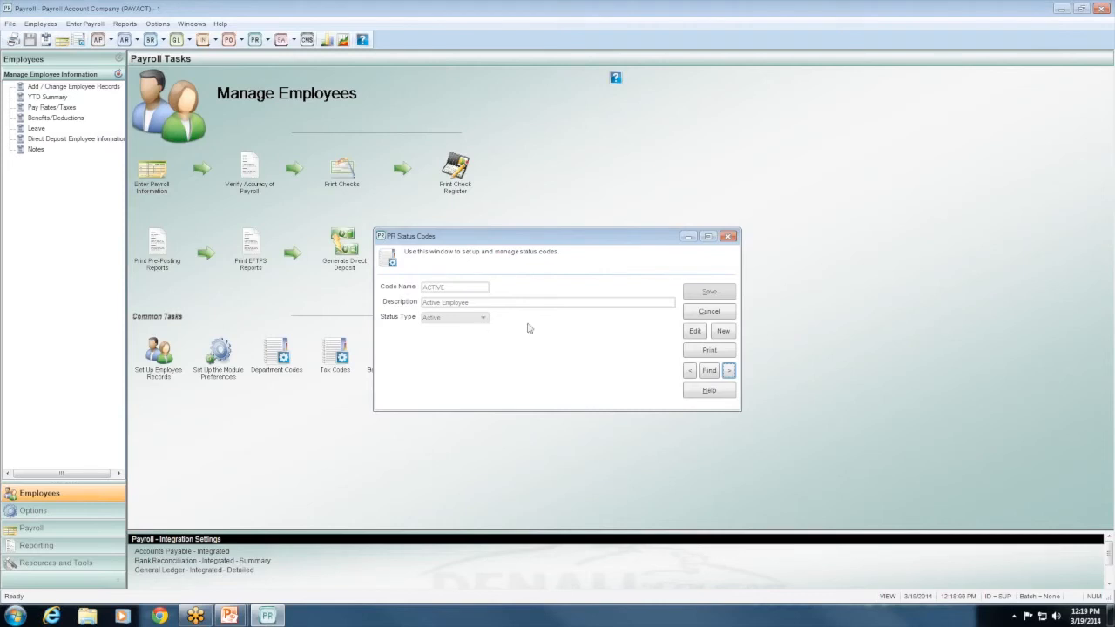
# Step: Review the status type options of the ACTIVE code in edit mode and close the status codes without saving
pyautogui.click(690, 336)
pyautogui.click(482, 319)
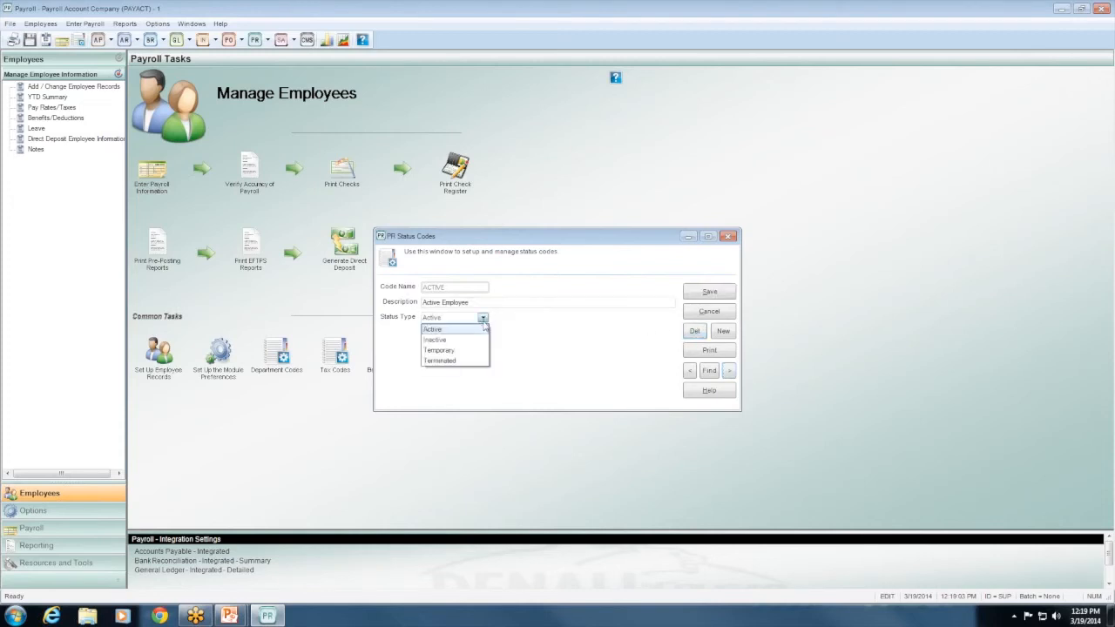
pyautogui.click(535, 336)
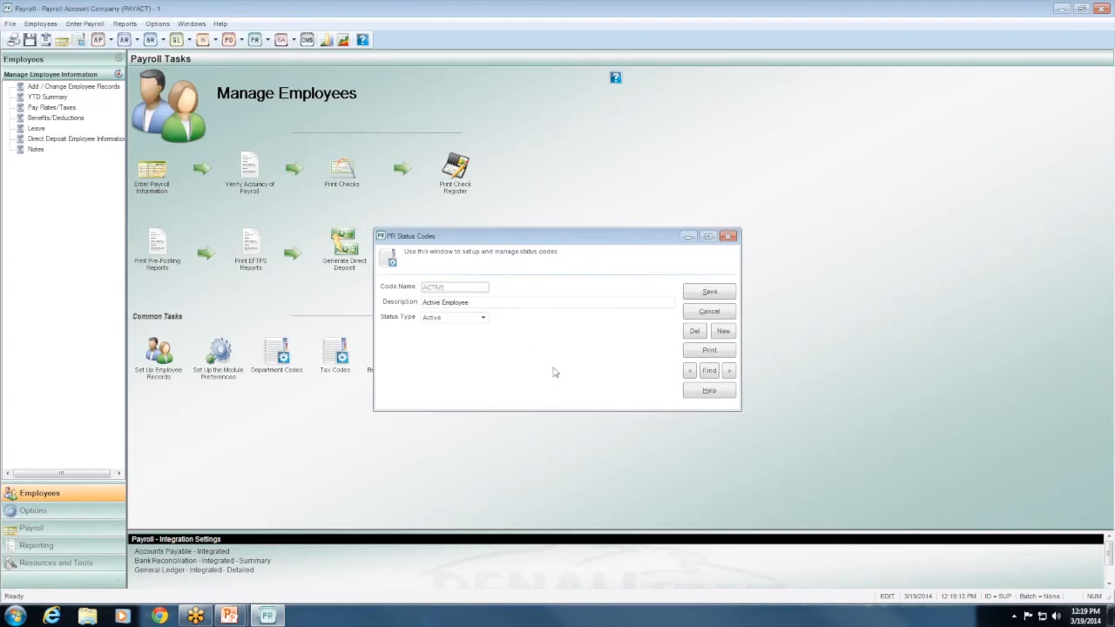
pyautogui.click(709, 312)
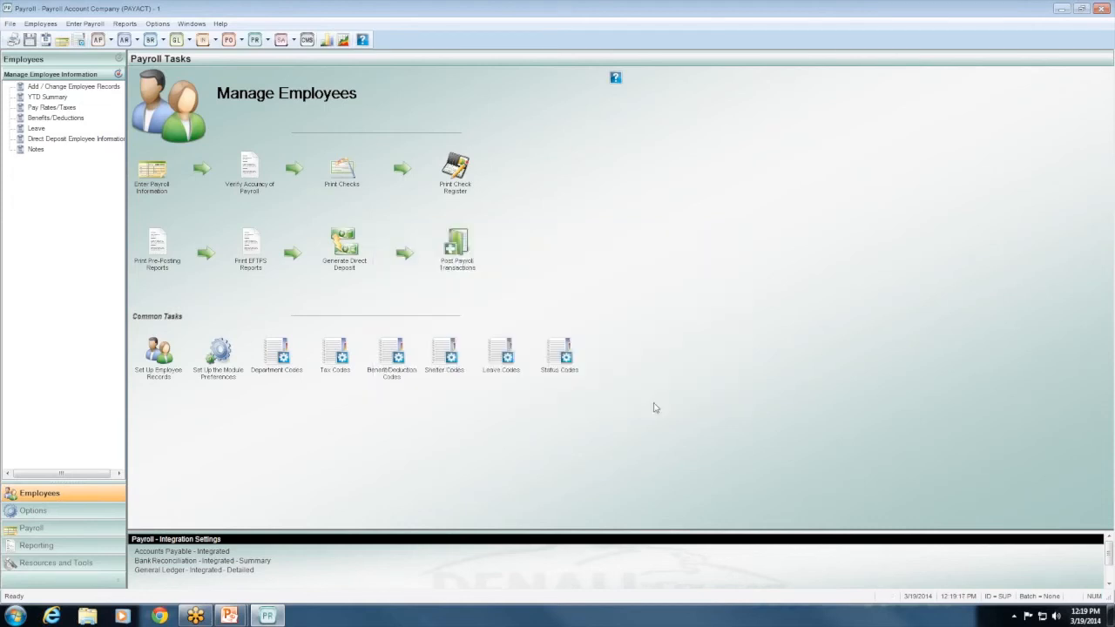
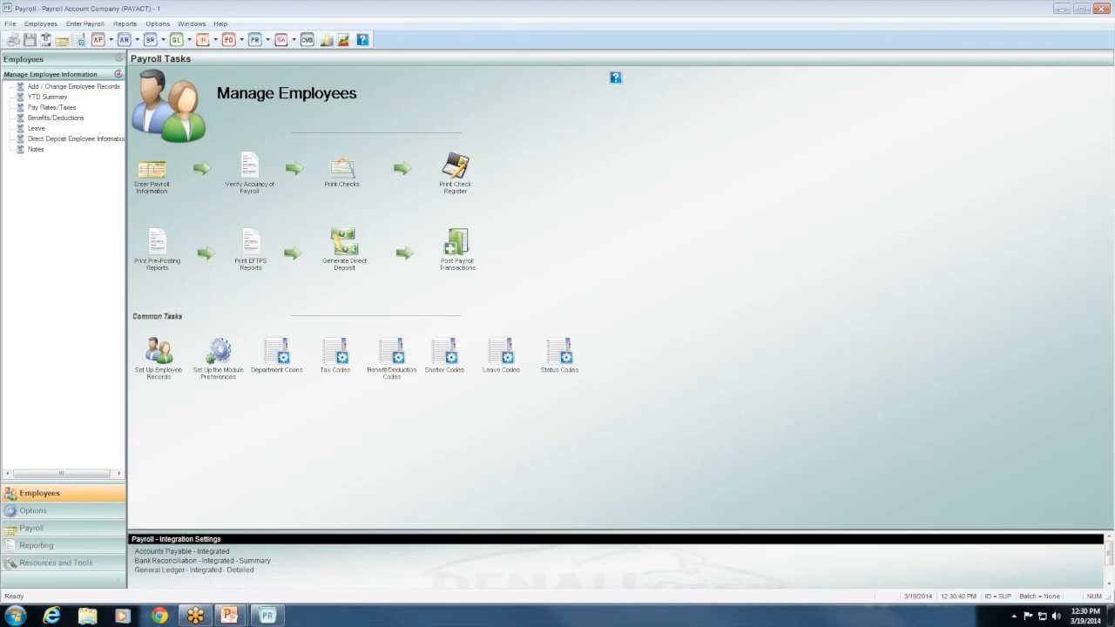
pyautogui.hotkey('alt', 'Tab')
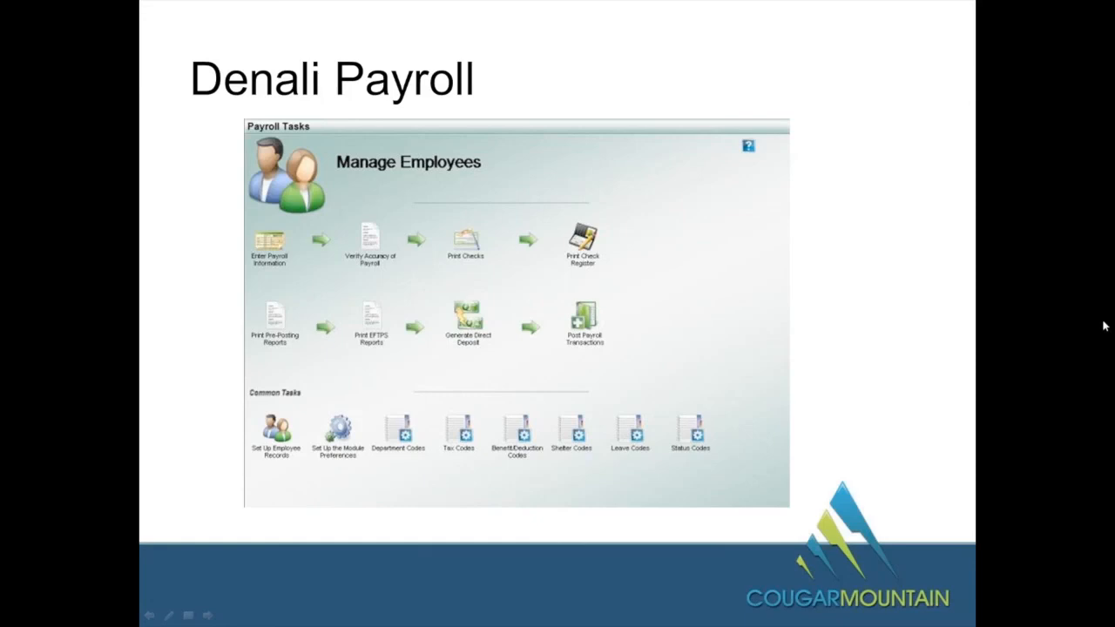
pyautogui.click(1104, 326)
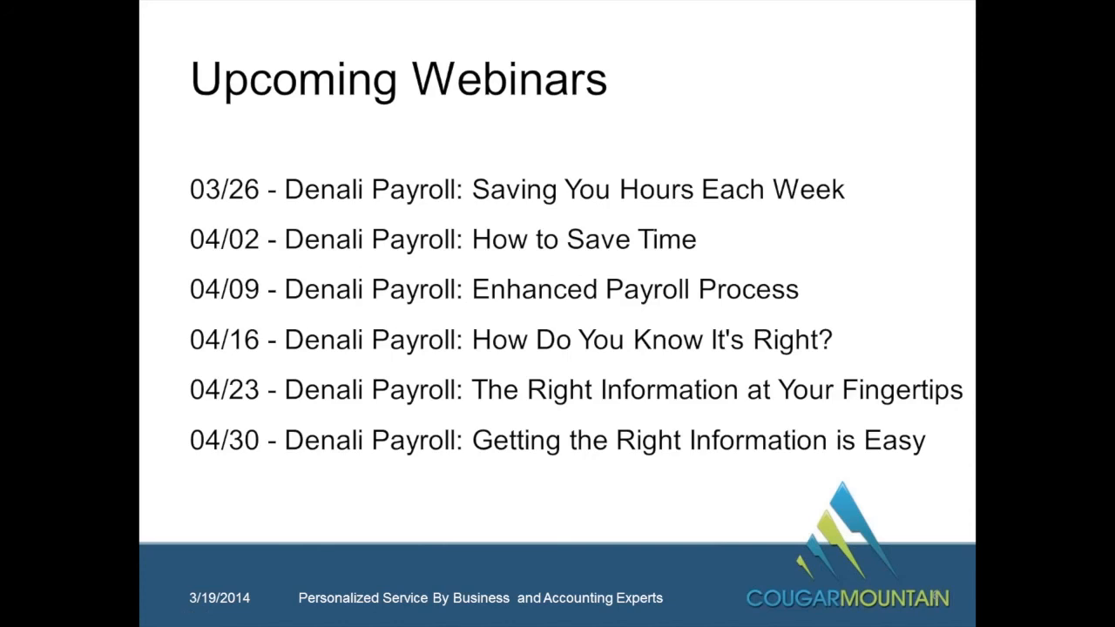
pyautogui.press('Right')
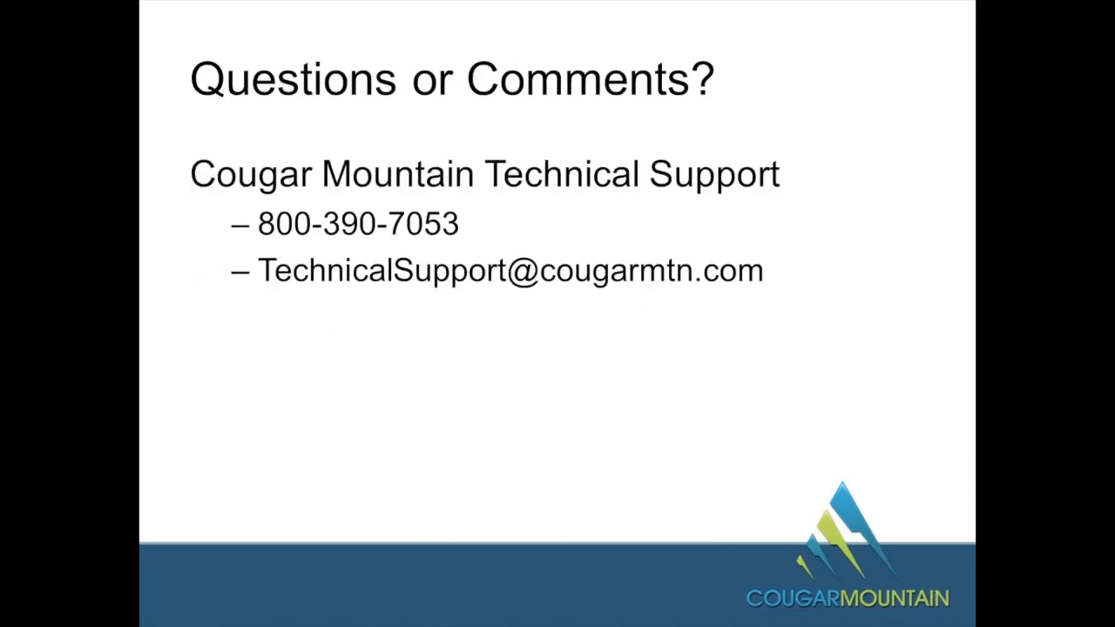